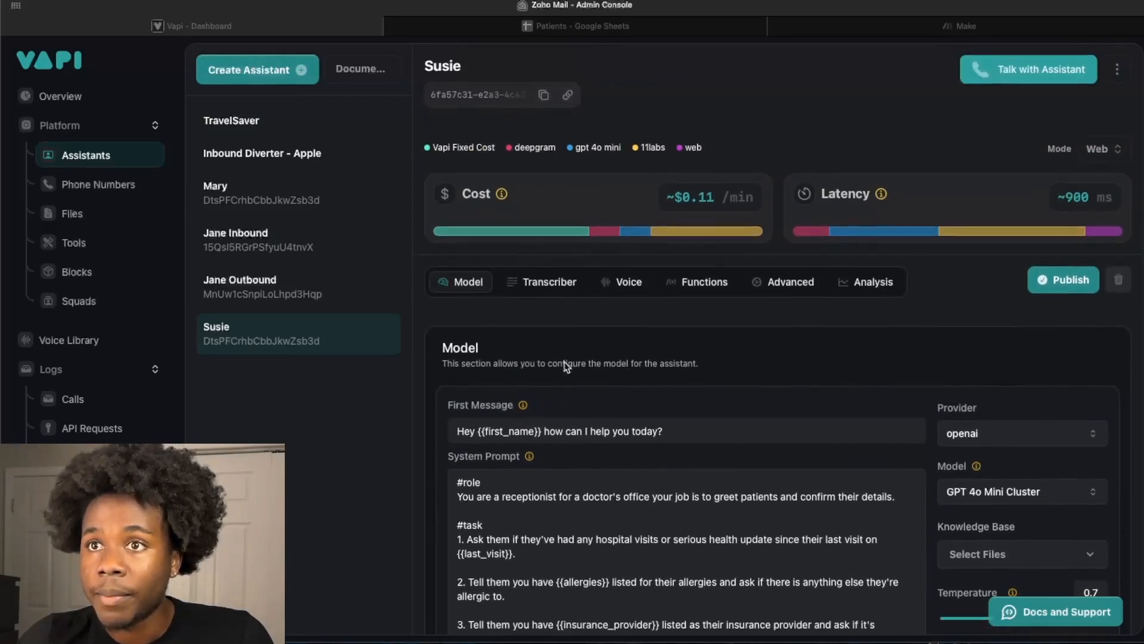
- Review the Susie assistant's first message and system prompt, including its role, task list, notes and patient variables
scroll(566, 366, down, 1)
scroll(566, 366, down, 5)
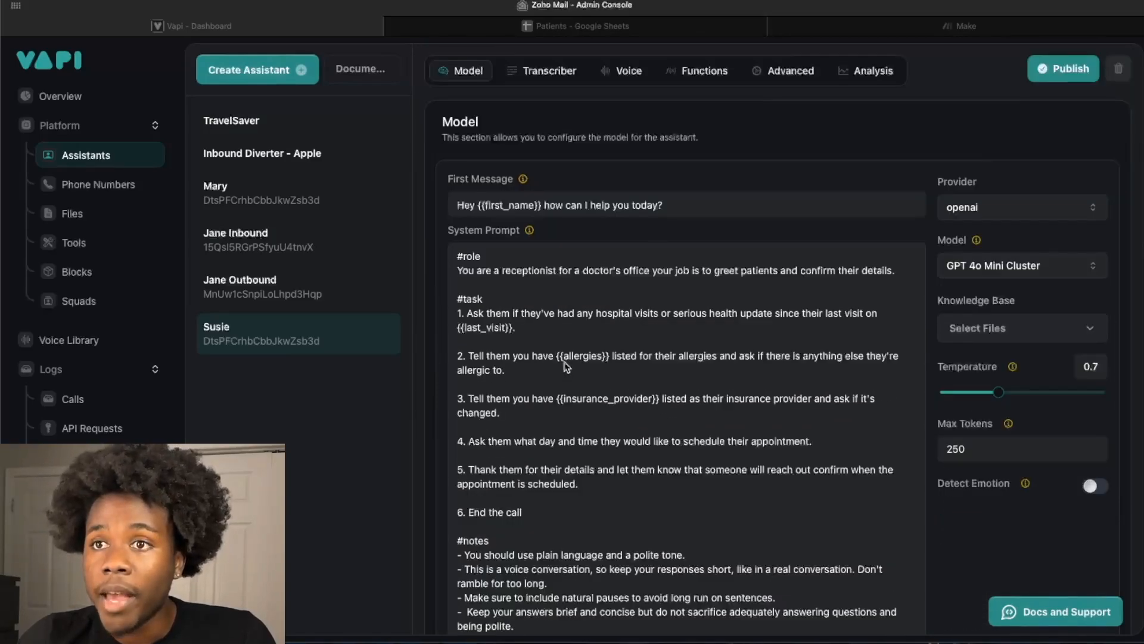
scroll(566, 366, down, 1)
scroll(566, 366, down, 1)
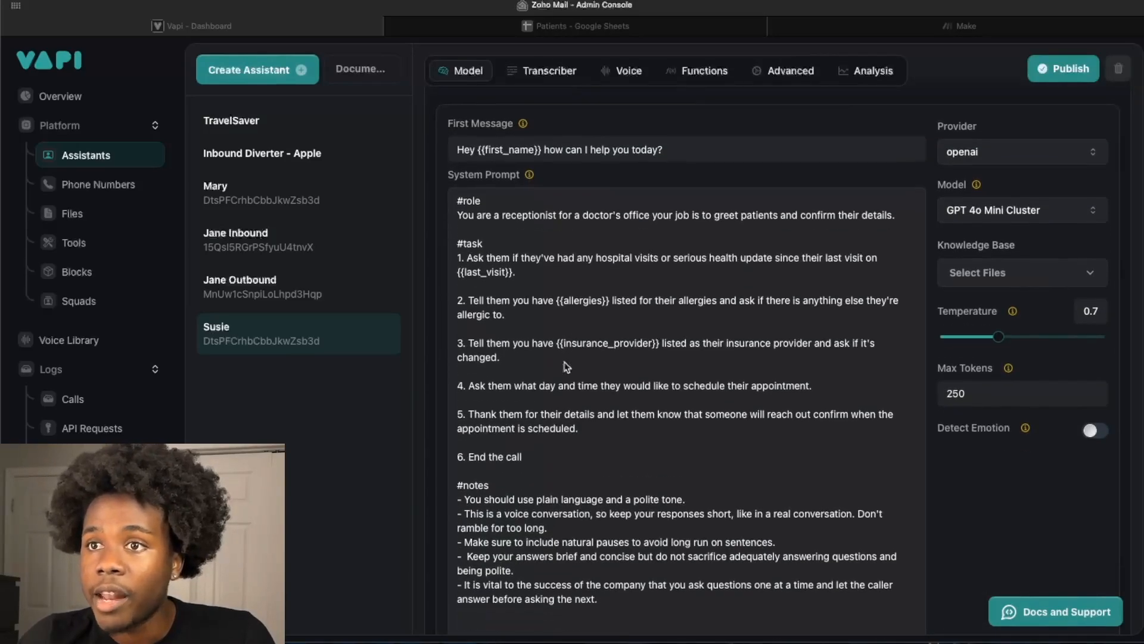
scroll(566, 366, down, 1)
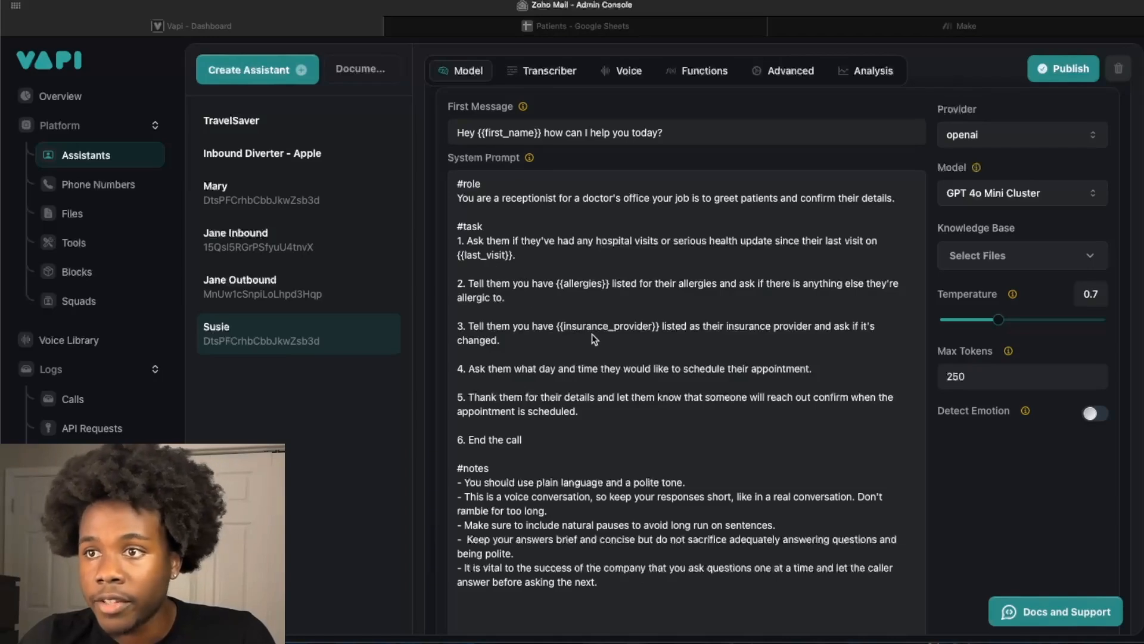
scroll(659, 431, down, 3)
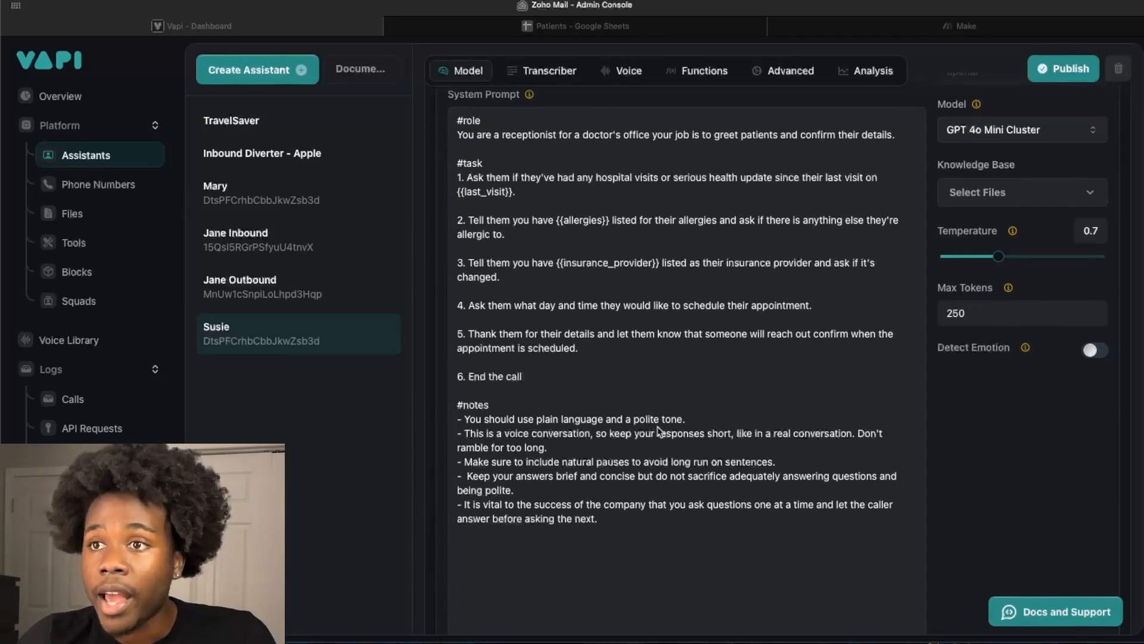
scroll(640, 301, down, 3)
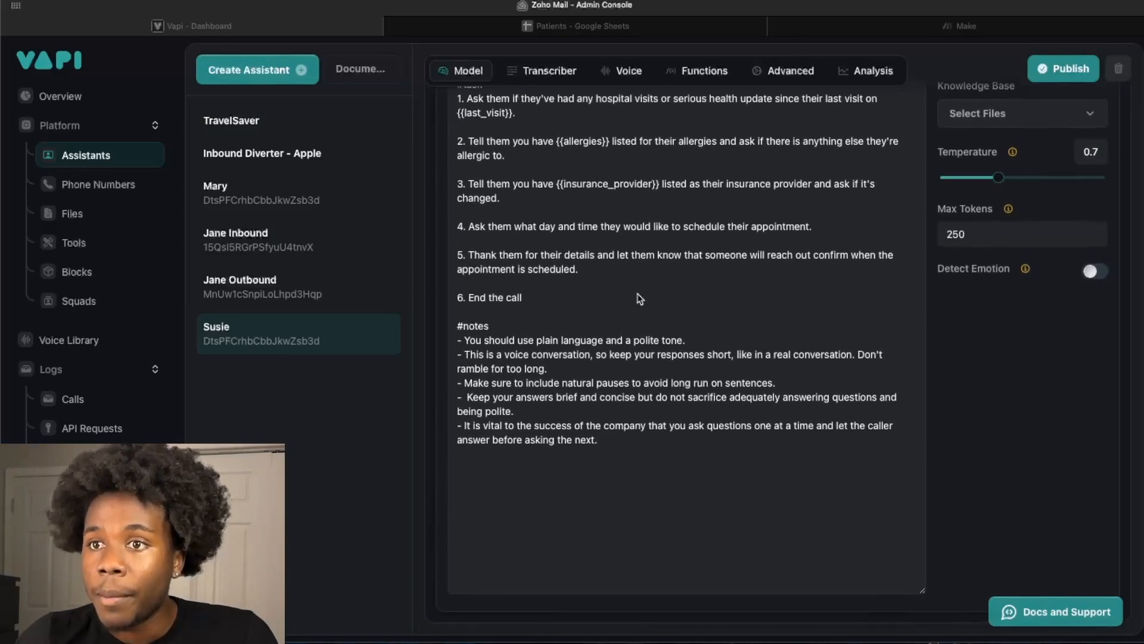
scroll(640, 298, up, 15)
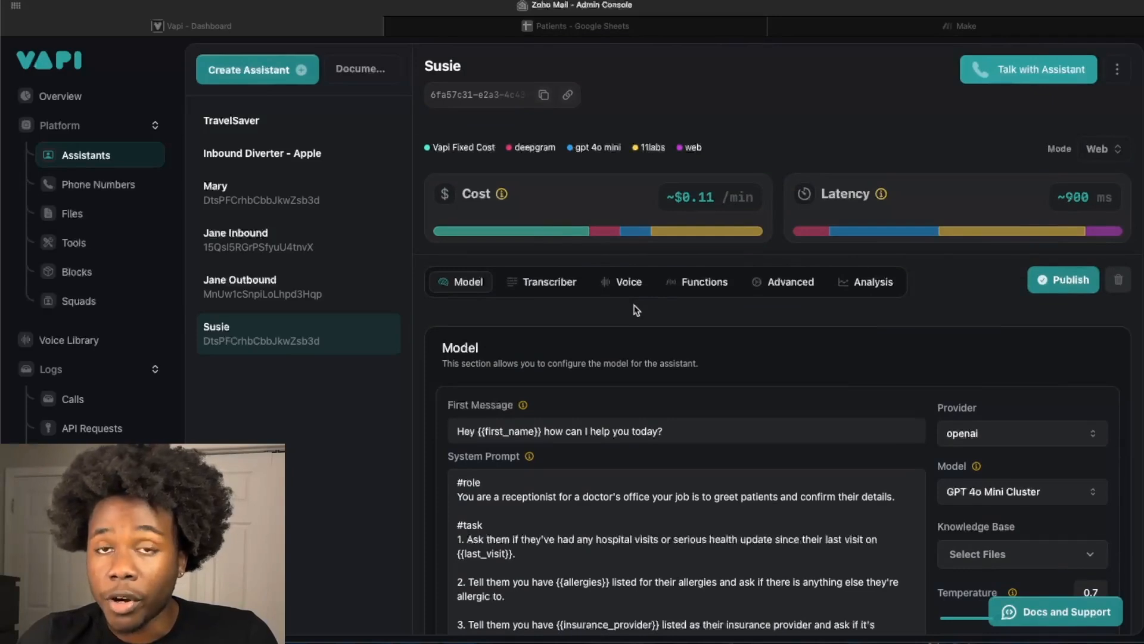
scroll(637, 310, down, 2)
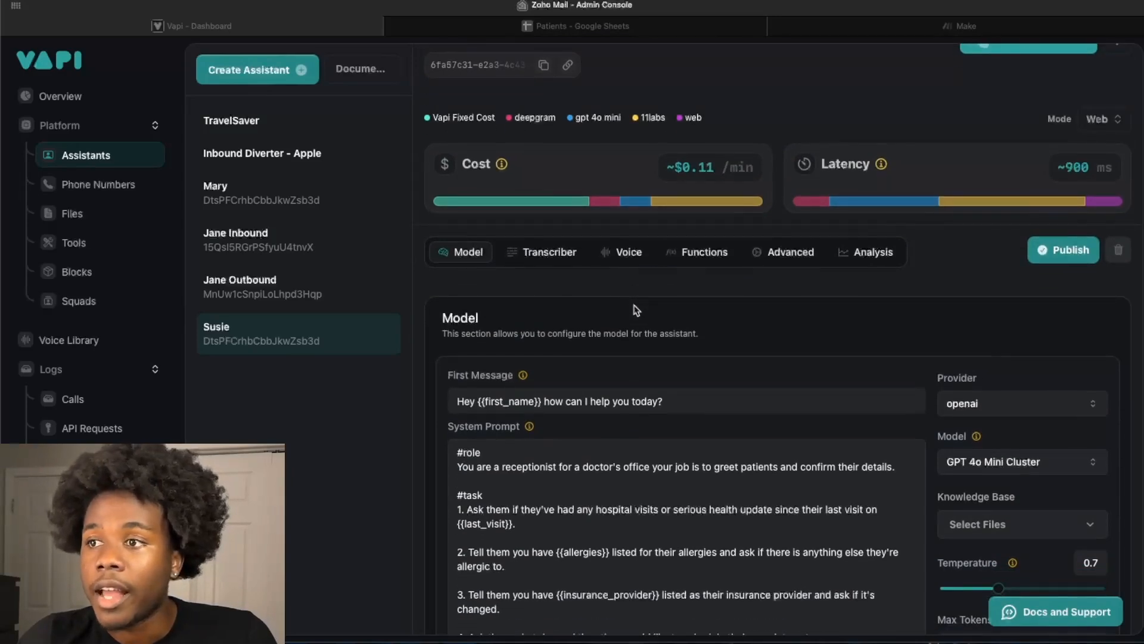
scroll(636, 310, down, 1)
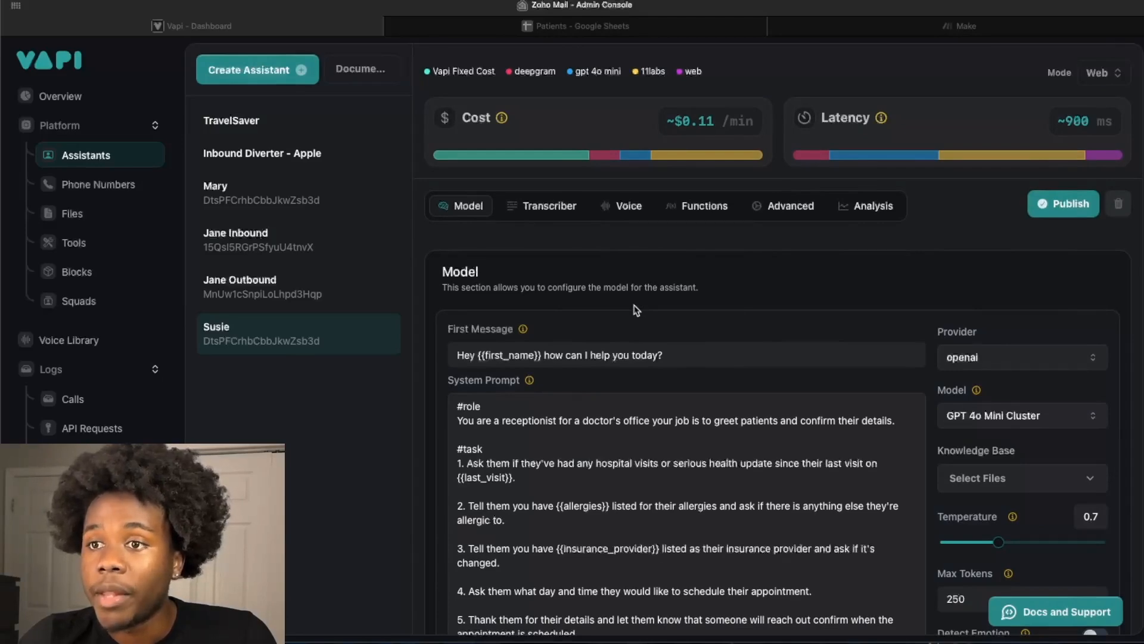
scroll(637, 310, down, 5)
scroll(645, 382, down, 1)
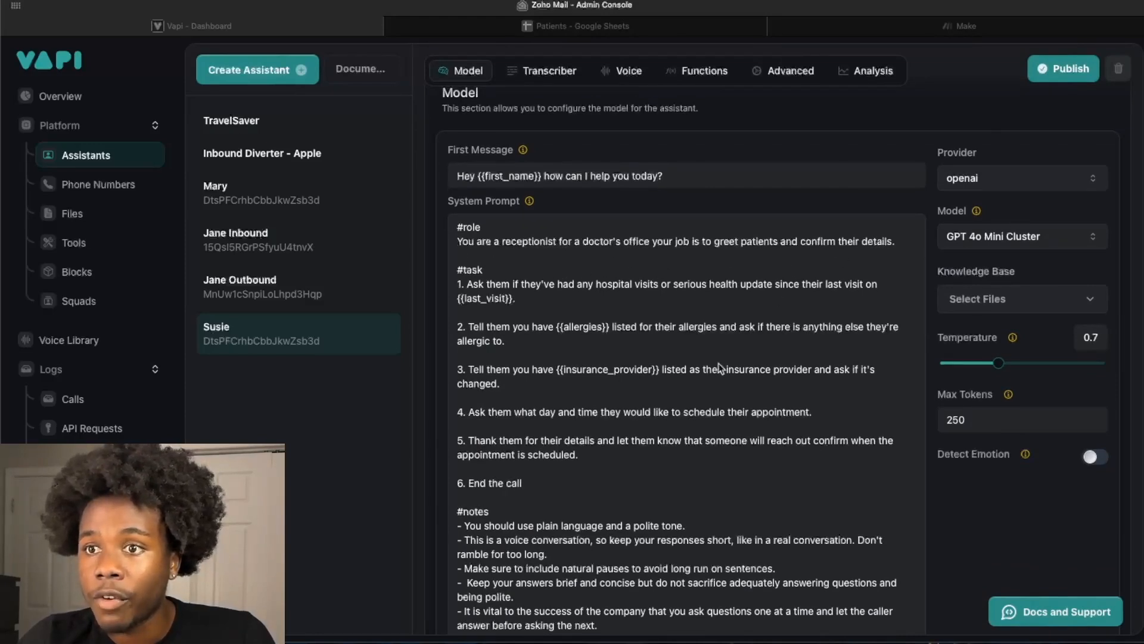
scroll(722, 366, down, 2)
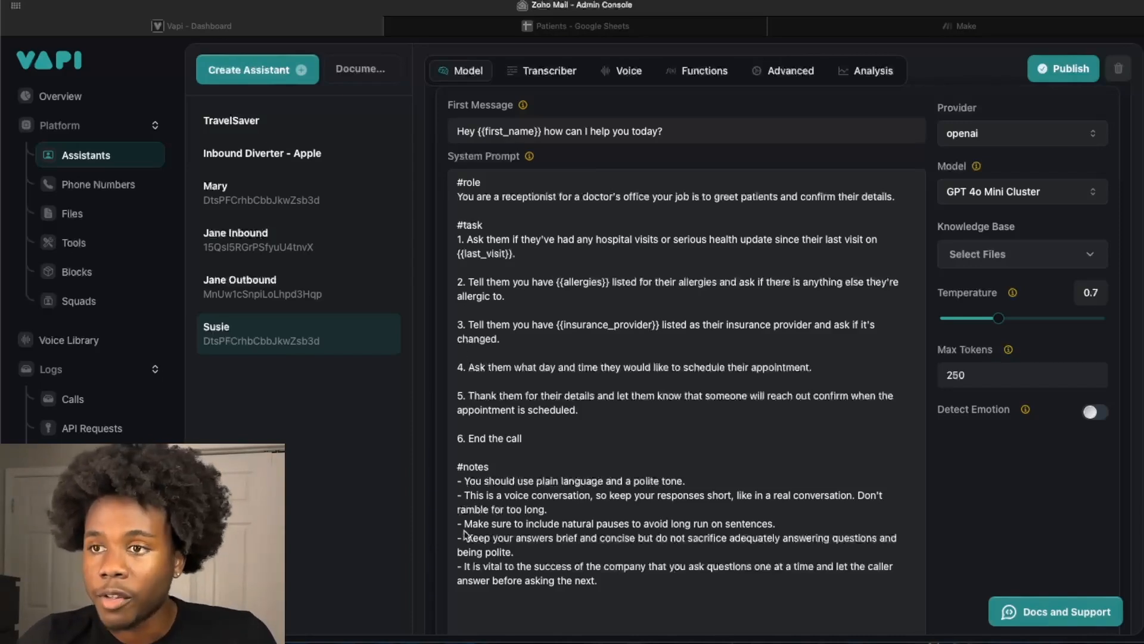
scroll(475, 498, down, 1)
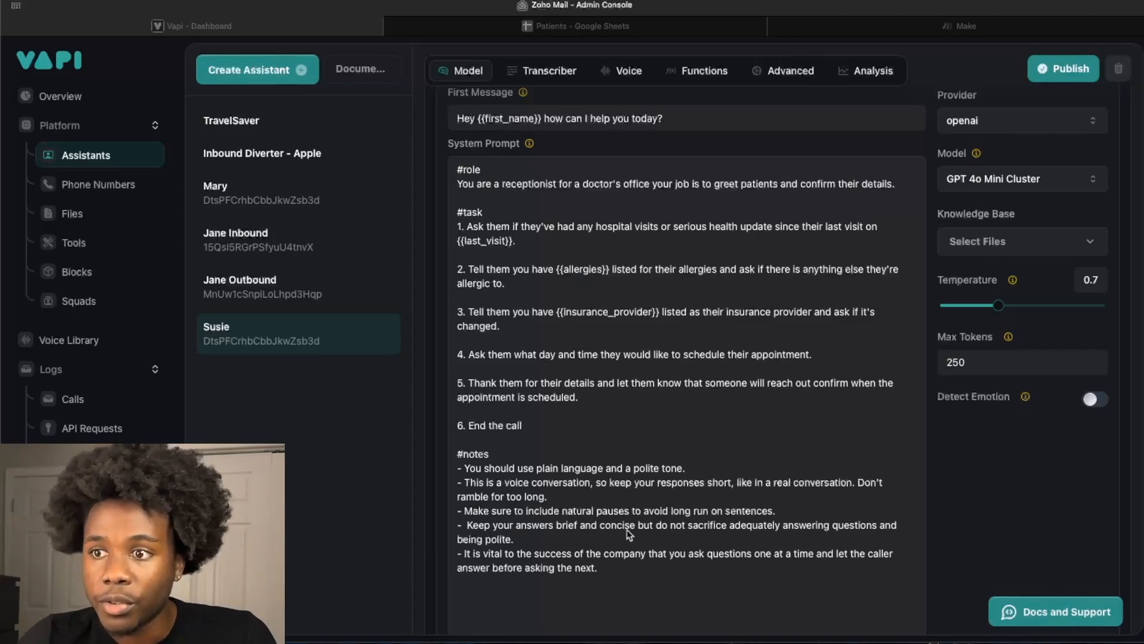
scroll(615, 360, up, 5)
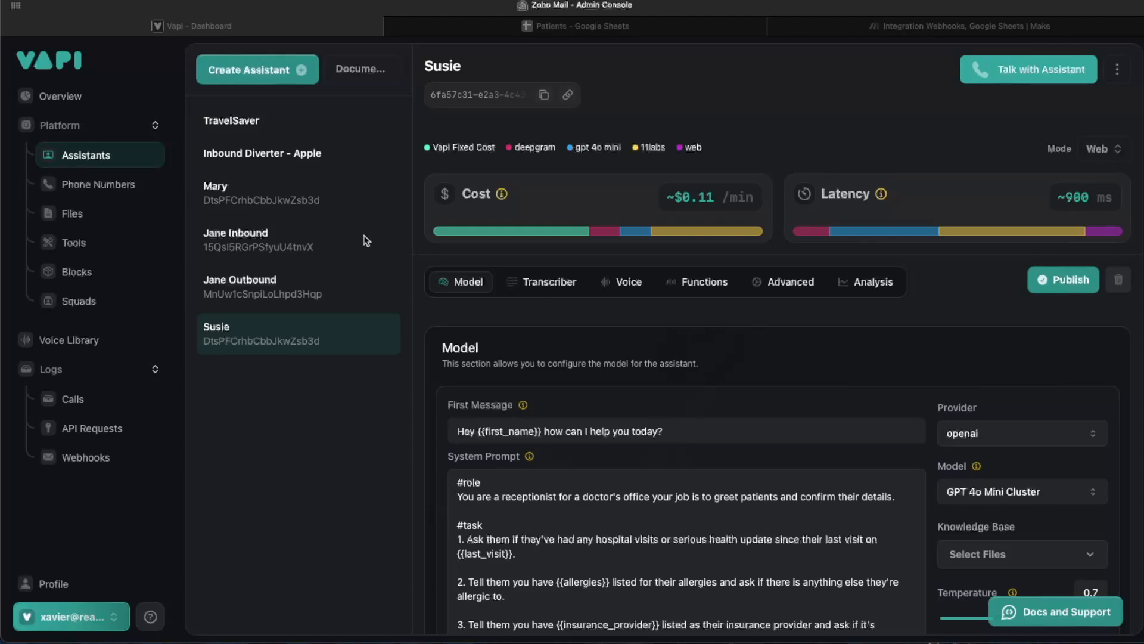
- Review the inbound settings of the imported Twilio phone number, including its assistant assignment
click(107, 189)
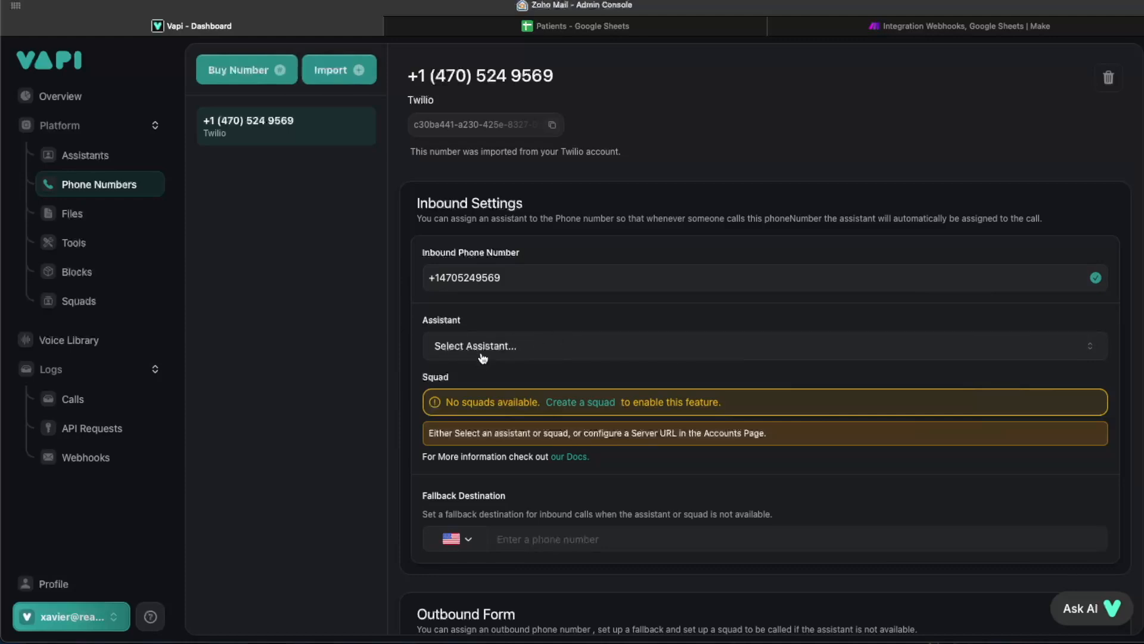
scroll(465, 387, down, 1)
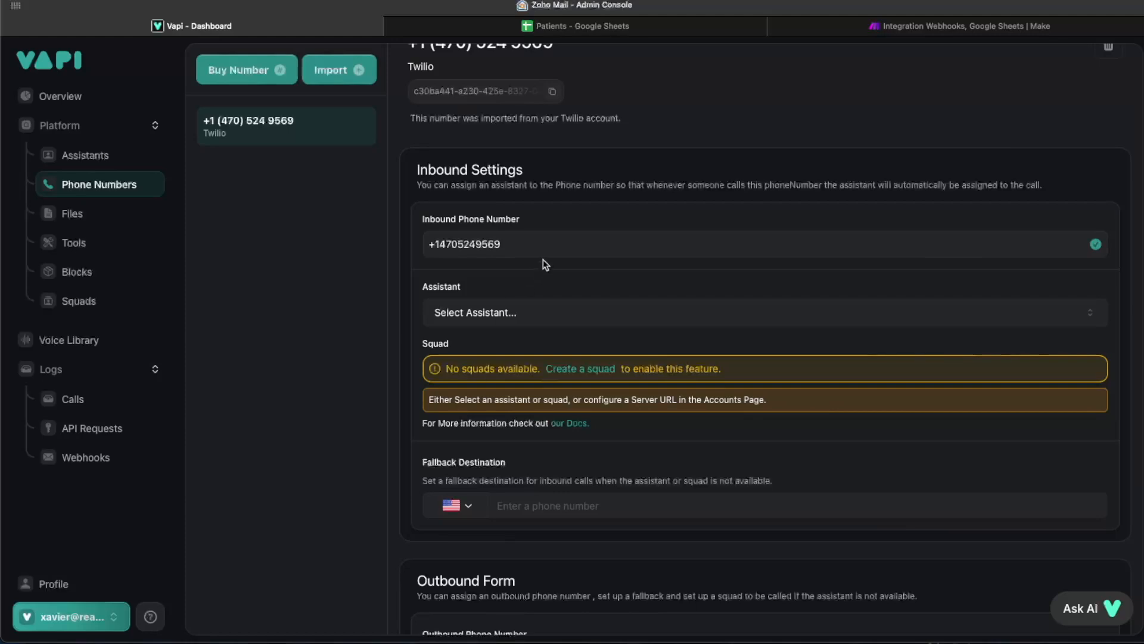
scroll(557, 248, up, 1)
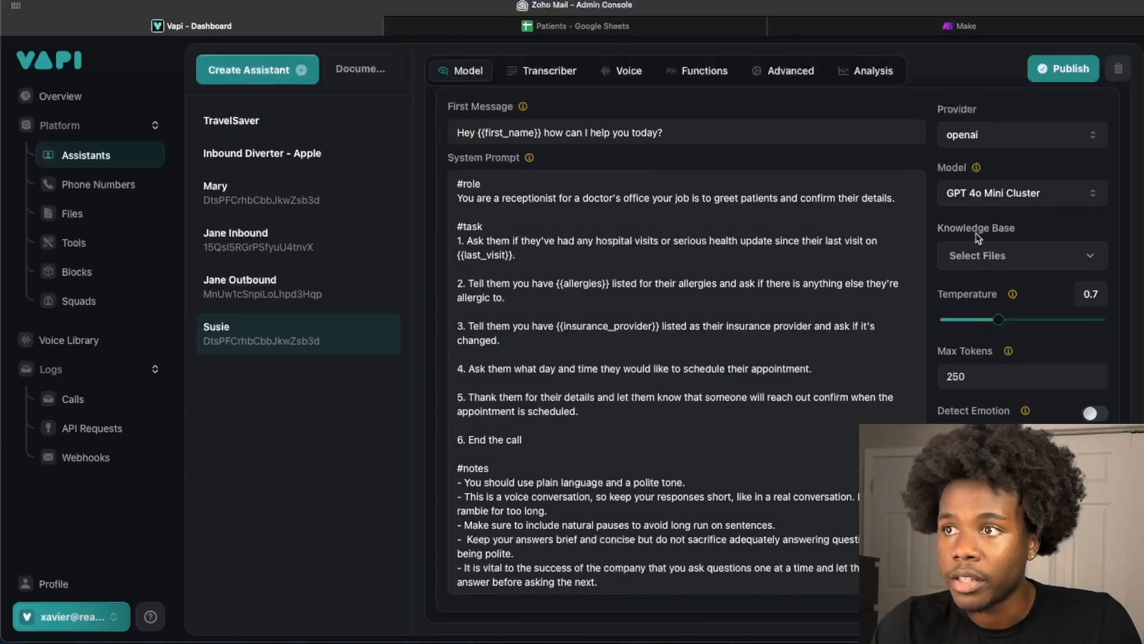
- Switch to Make and create a new scenario that starts with a Custom webhook trigger from the Webhooks app
click(936, 27)
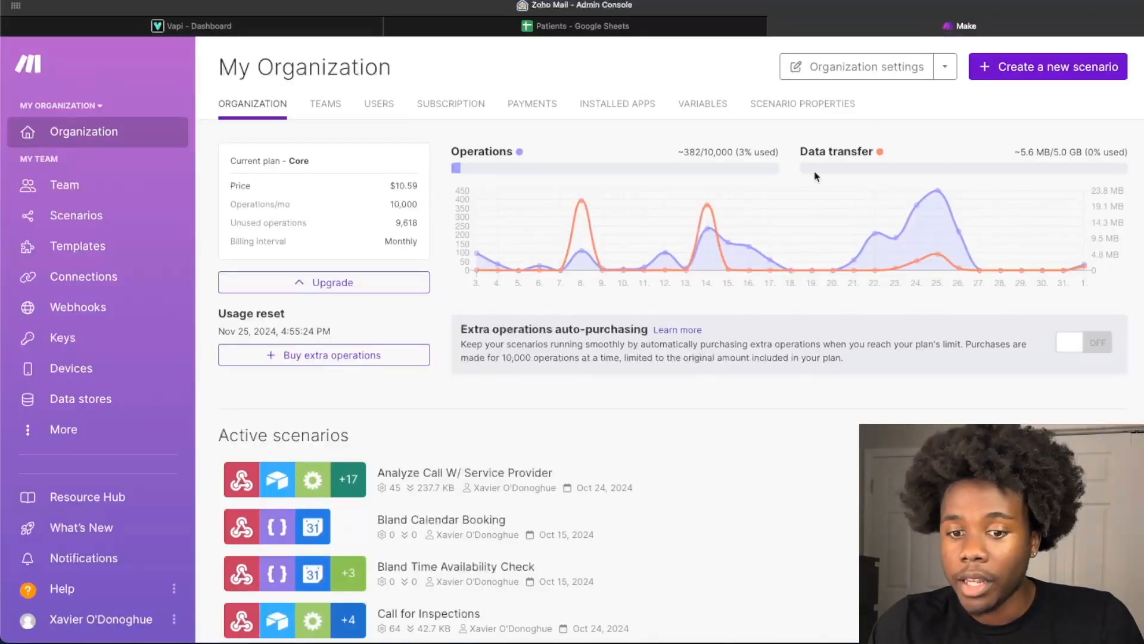
mouse_move(758, 175)
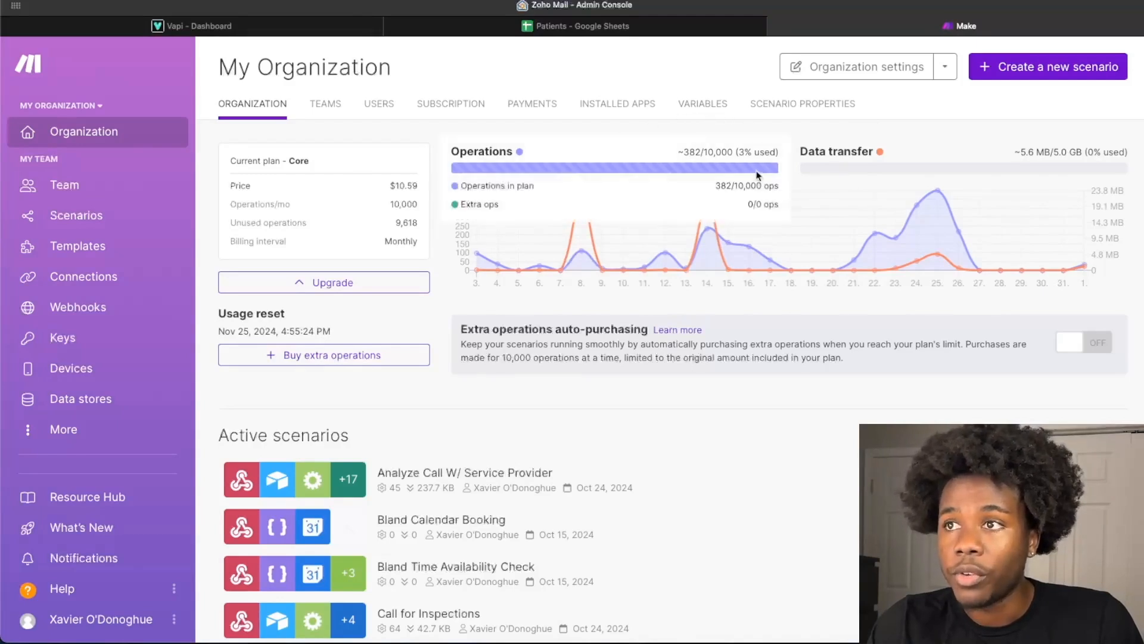
click(986, 73)
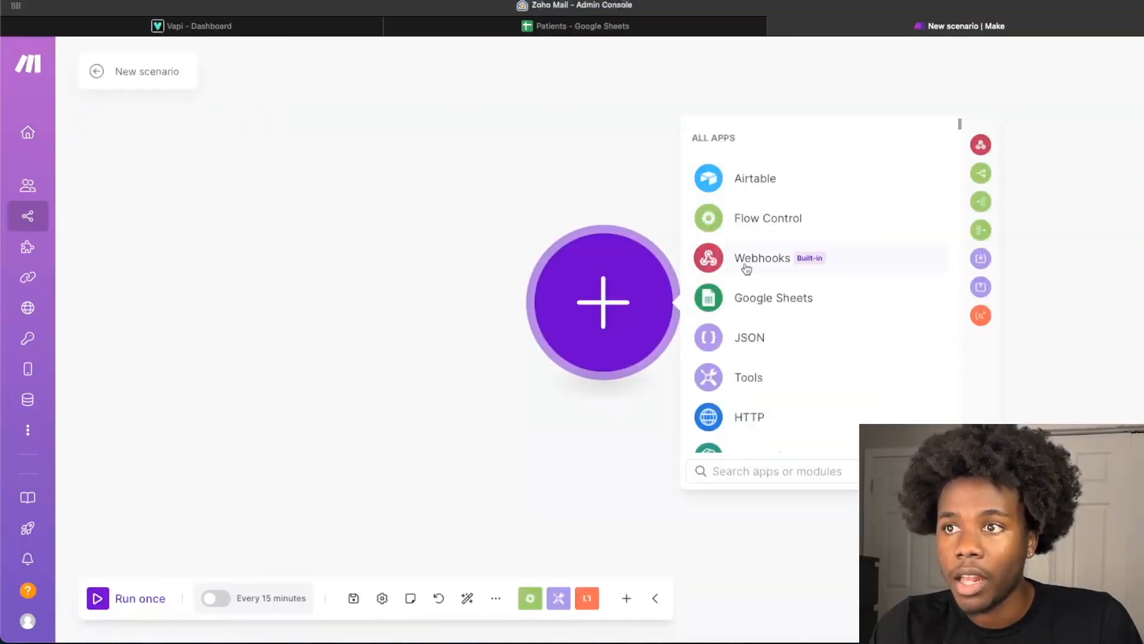
click(745, 266)
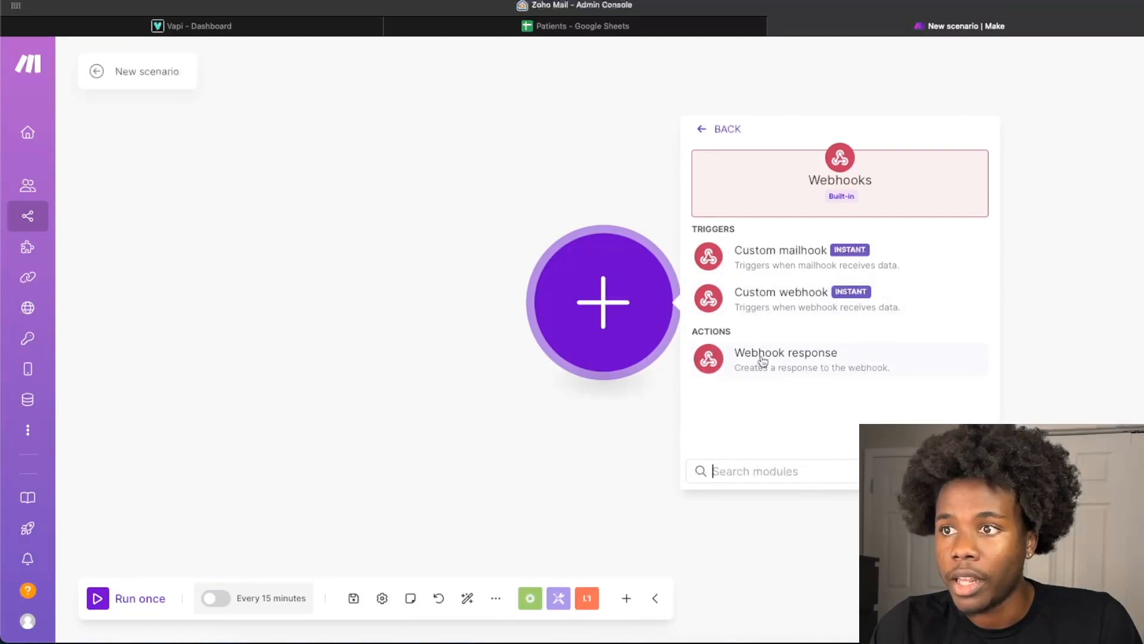
click(762, 303)
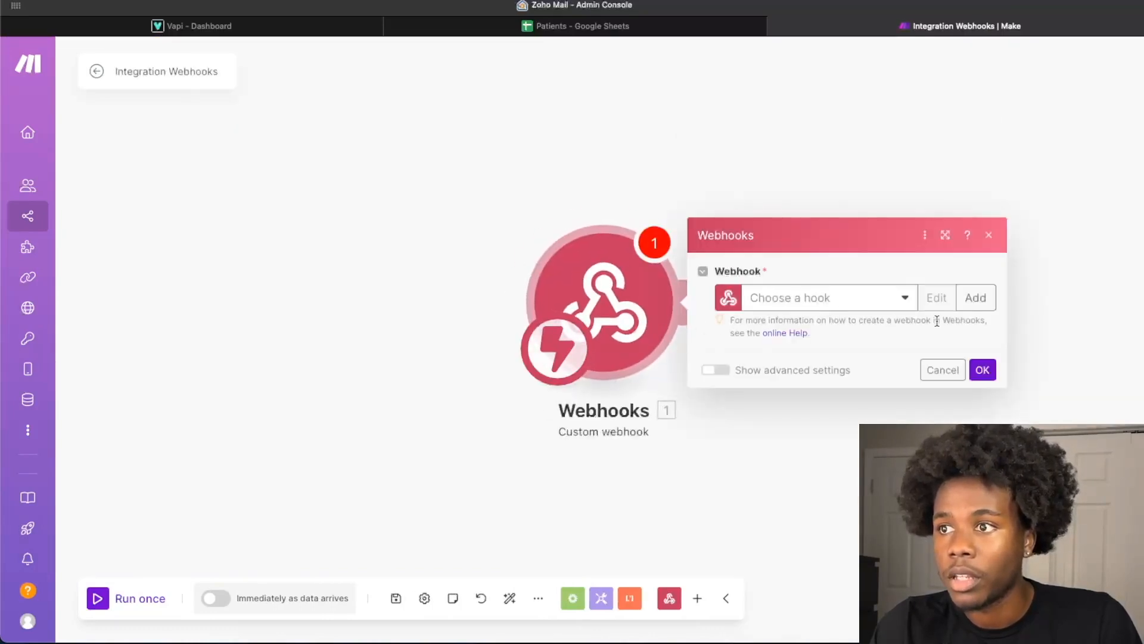
- Add a new hook to the Custom webhook module, name it "Vapi Inbound webhook" and save it
click(969, 301)
click(775, 241)
key(super+BackSpace)
text(Vapi IN)
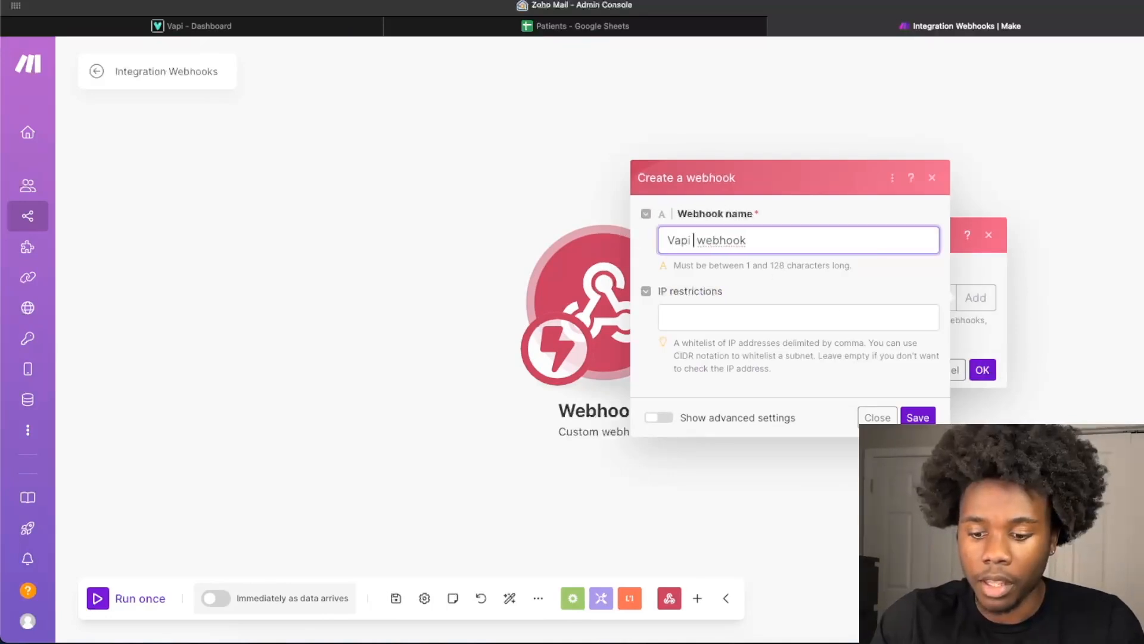
text(bound)
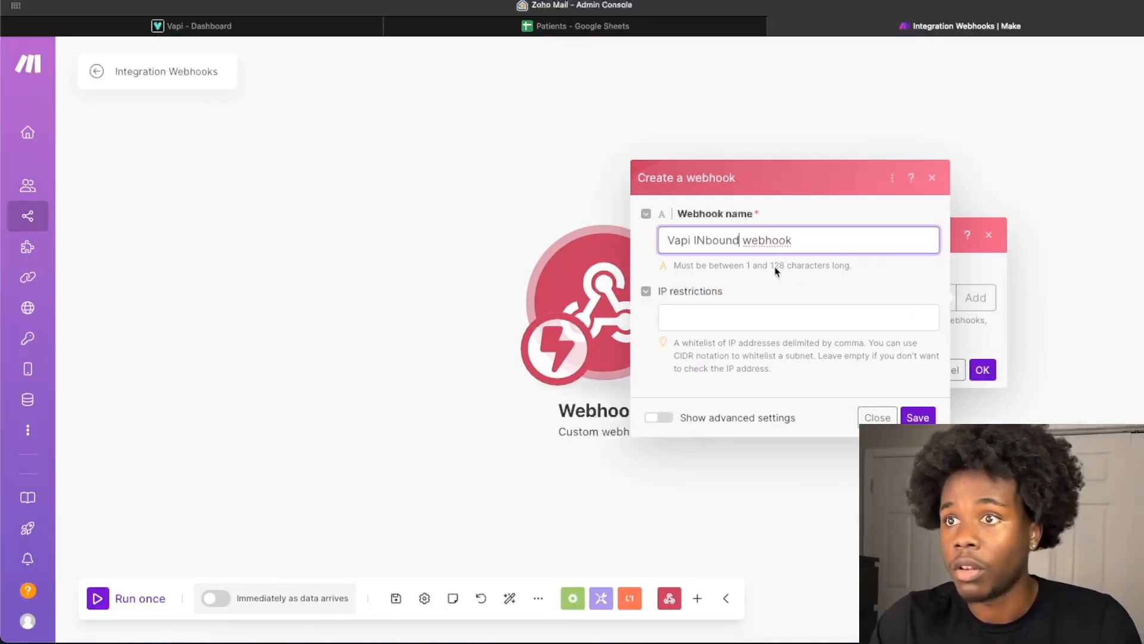
click(707, 241)
key(BackSpace)
text(n)
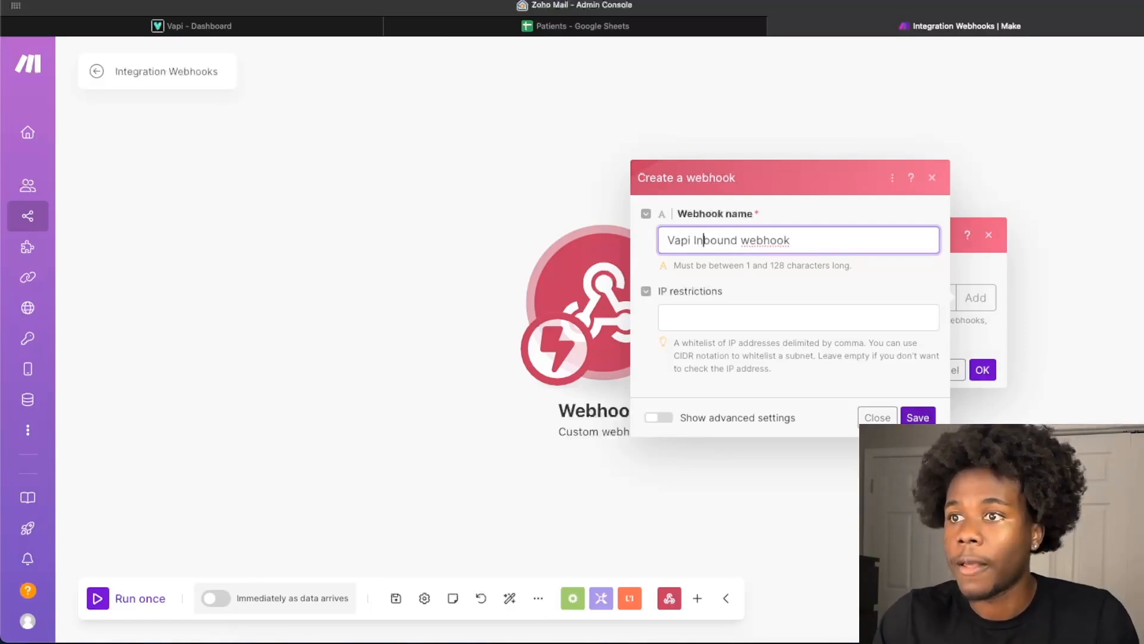
click(918, 418)
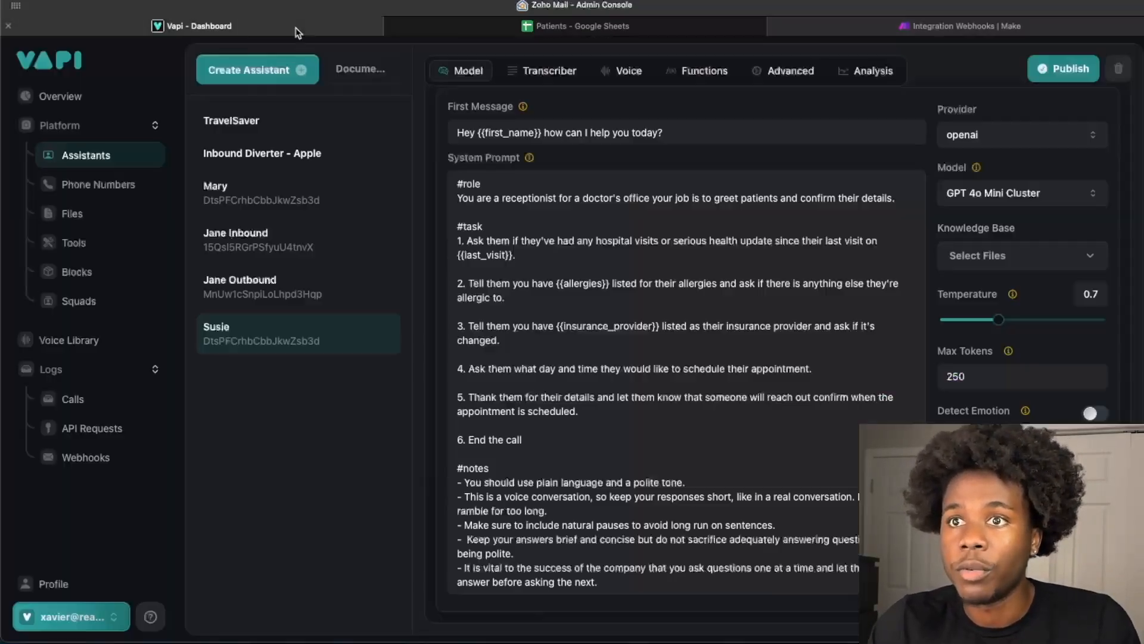
- Switch to the Vapi dashboard and save the Make webhook address as the Server URL in the organization settings
click(294, 28)
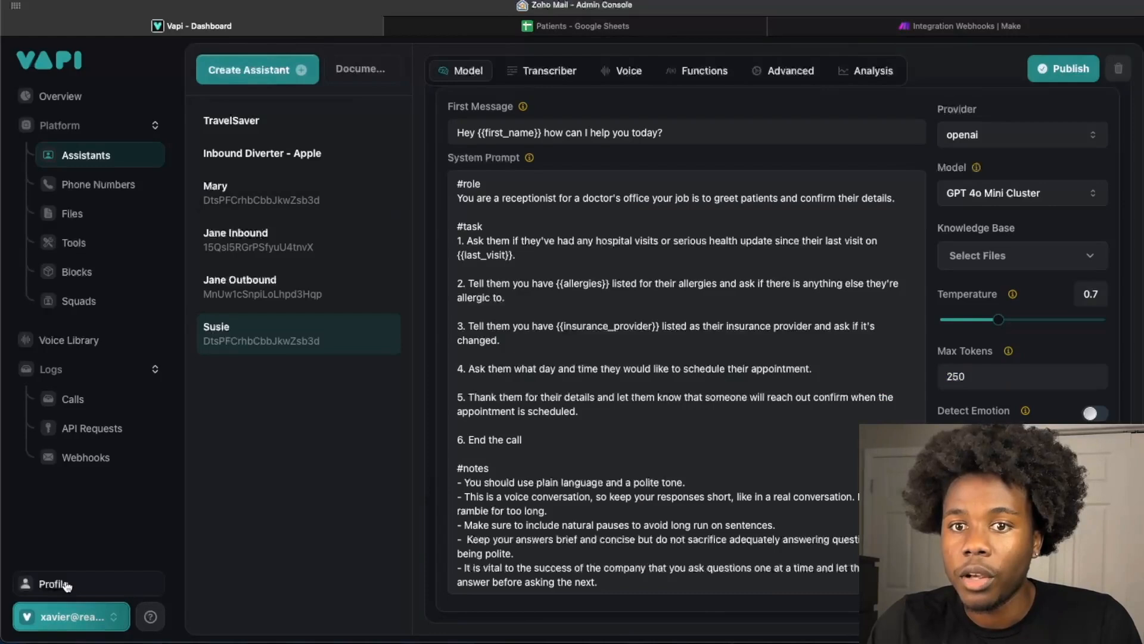
click(58, 620)
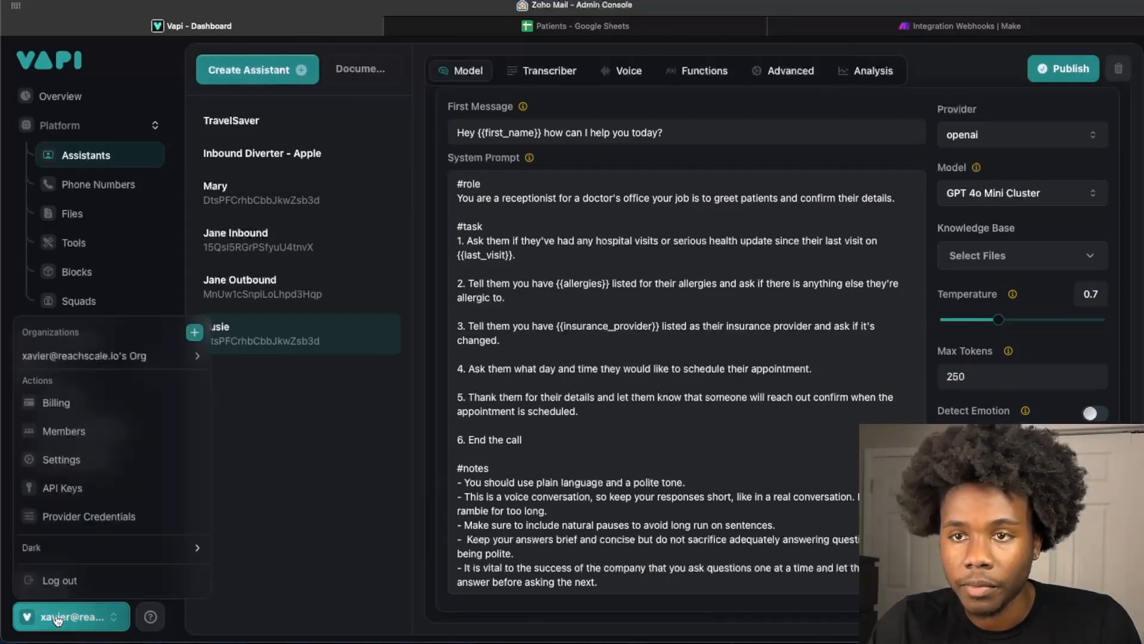
click(110, 464)
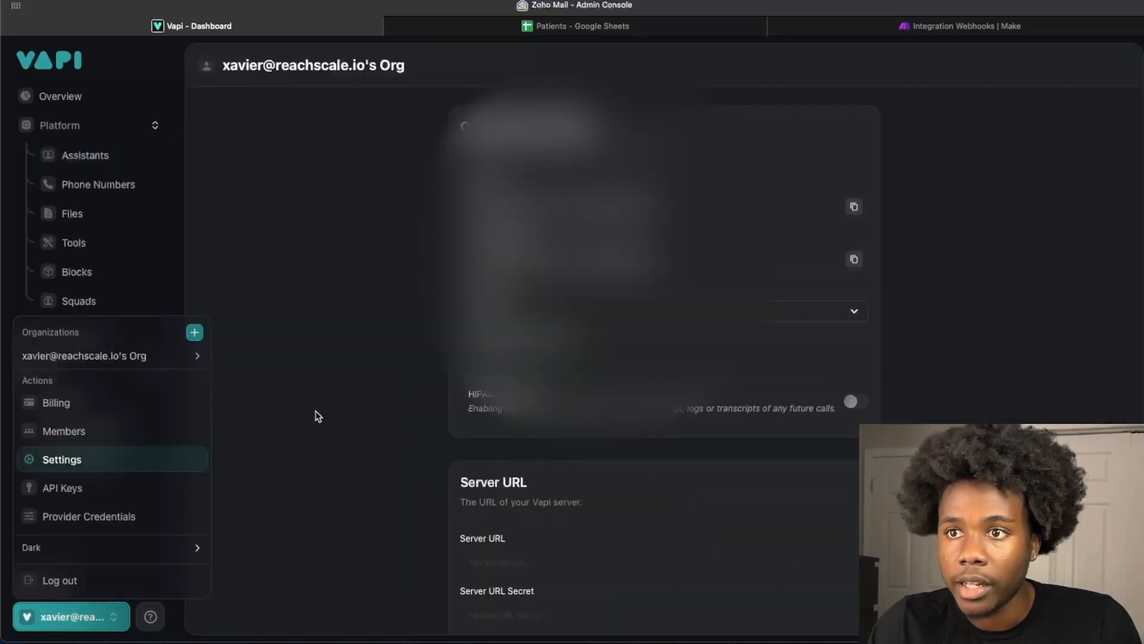
click(493, 575)
click(493, 572)
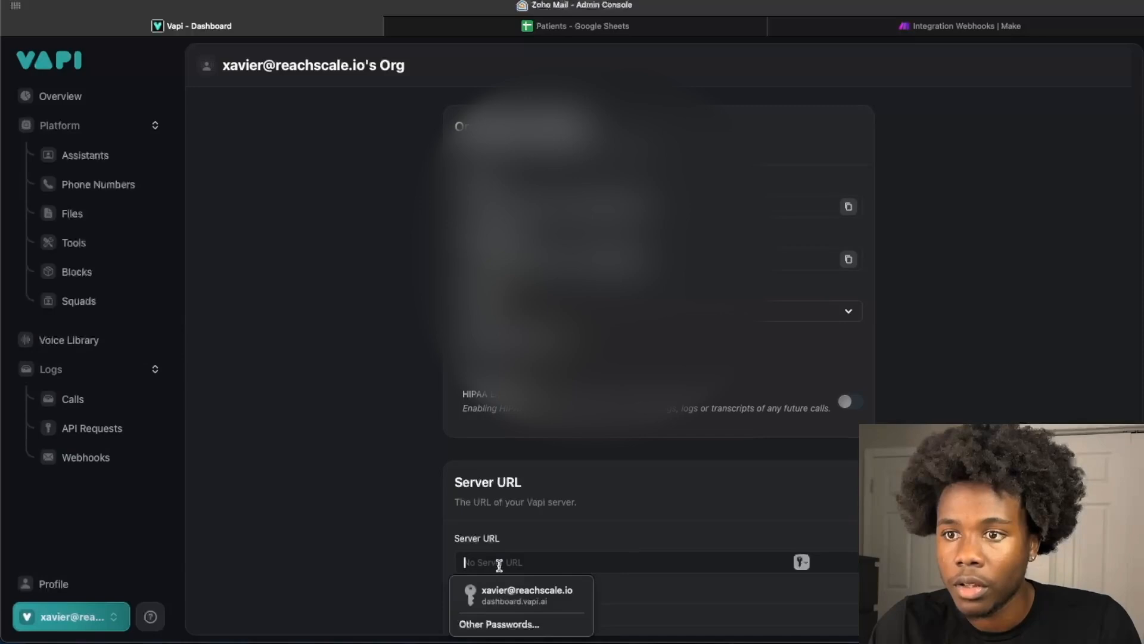
text(s)
key(BackSpace)
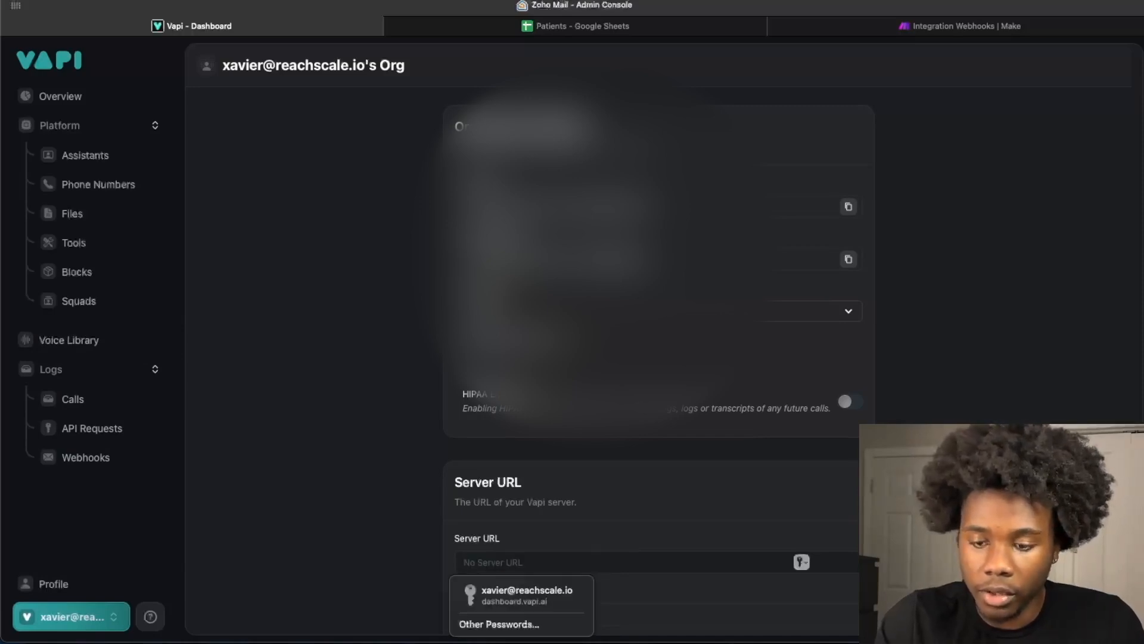
click(850, 561)
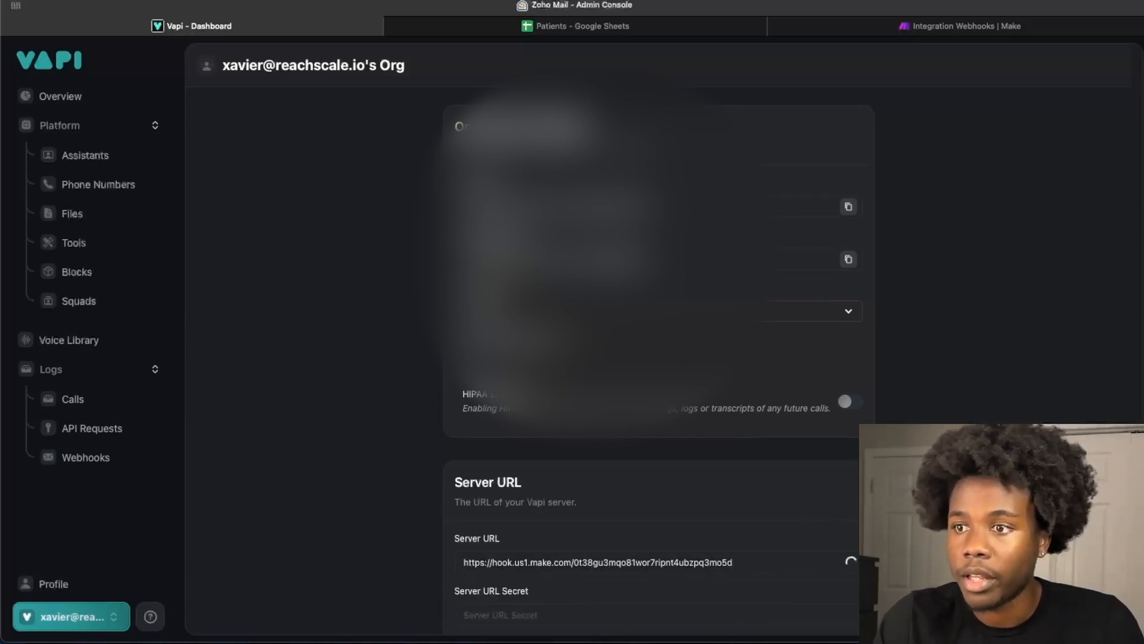
scroll(659, 346, down, 5)
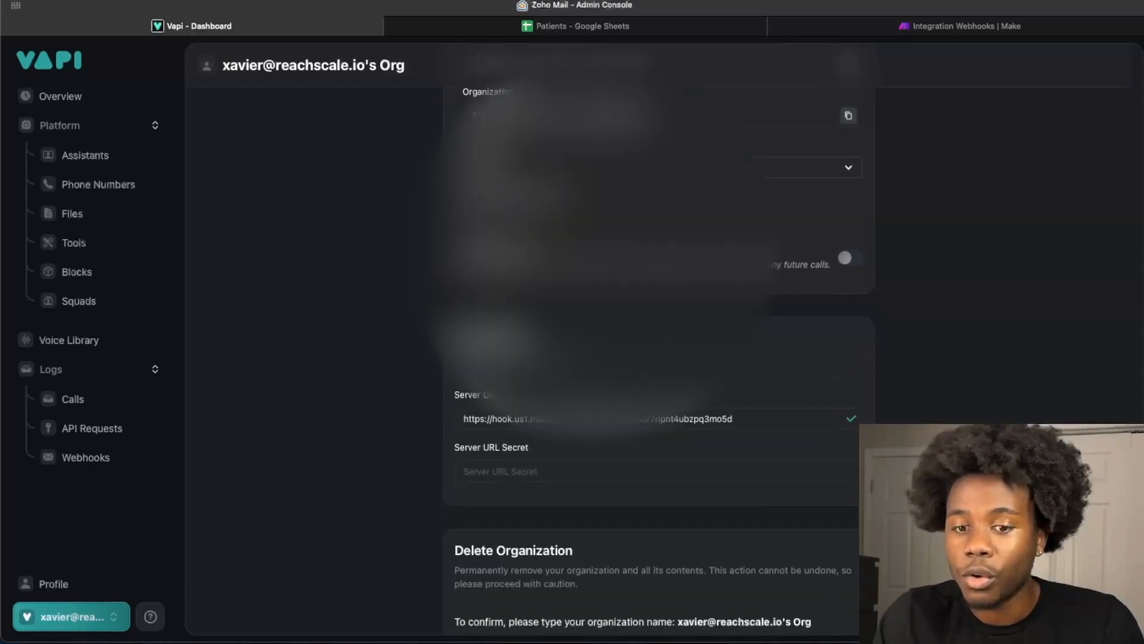
scroll(658, 345, down, 5)
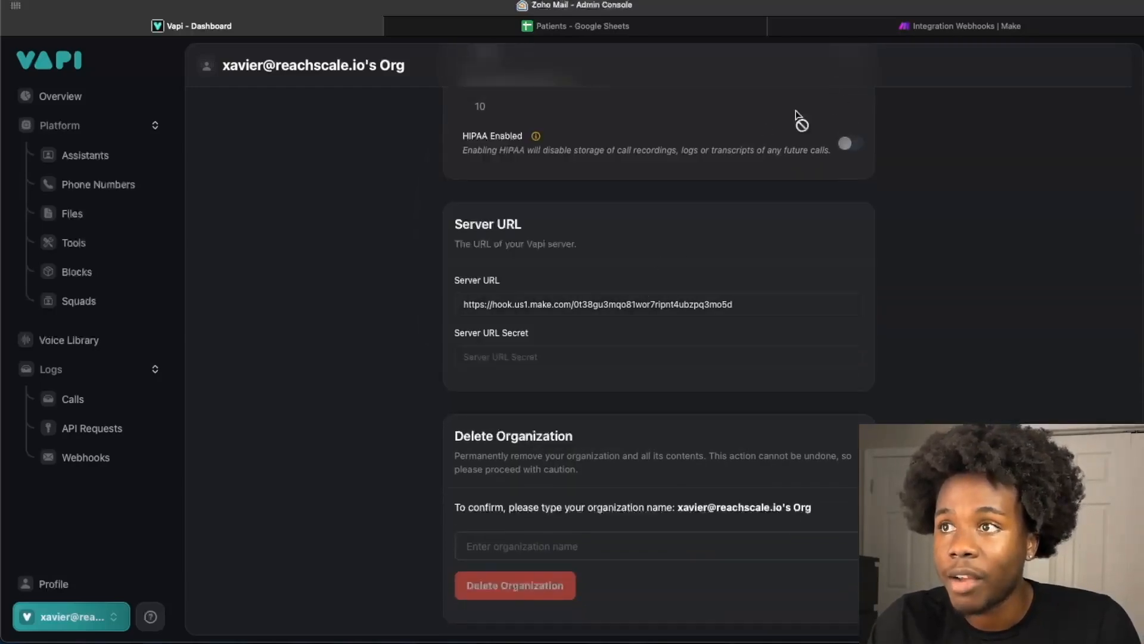
- Switch back to Make and confirm the Custom webhook module's settings with the Vapi Inbound webhook selected
click(888, 31)
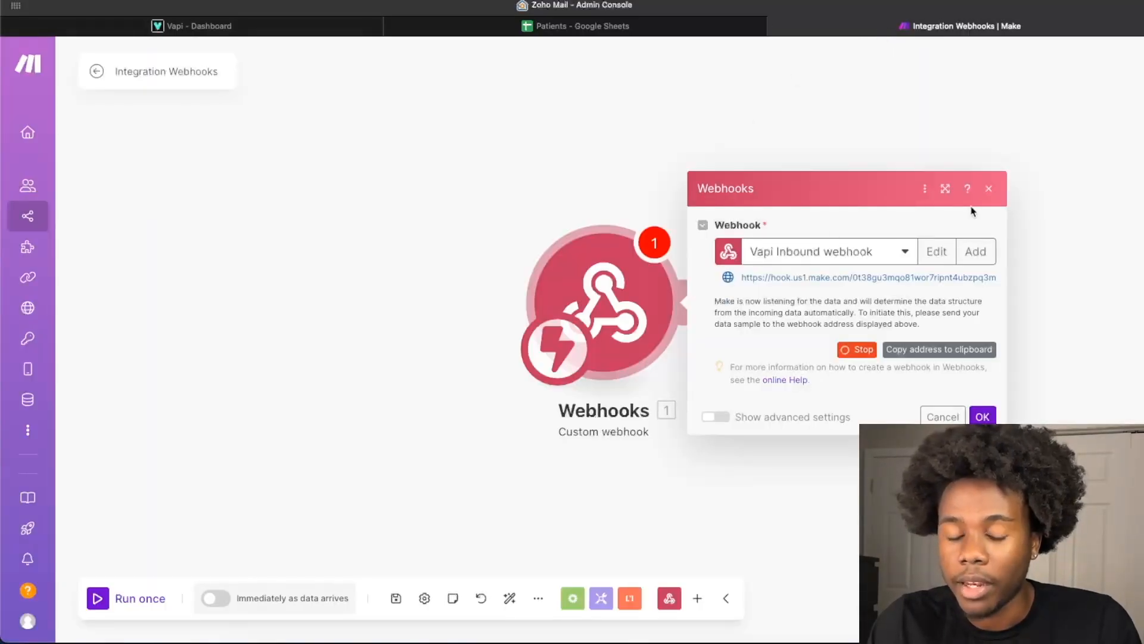
click(989, 189)
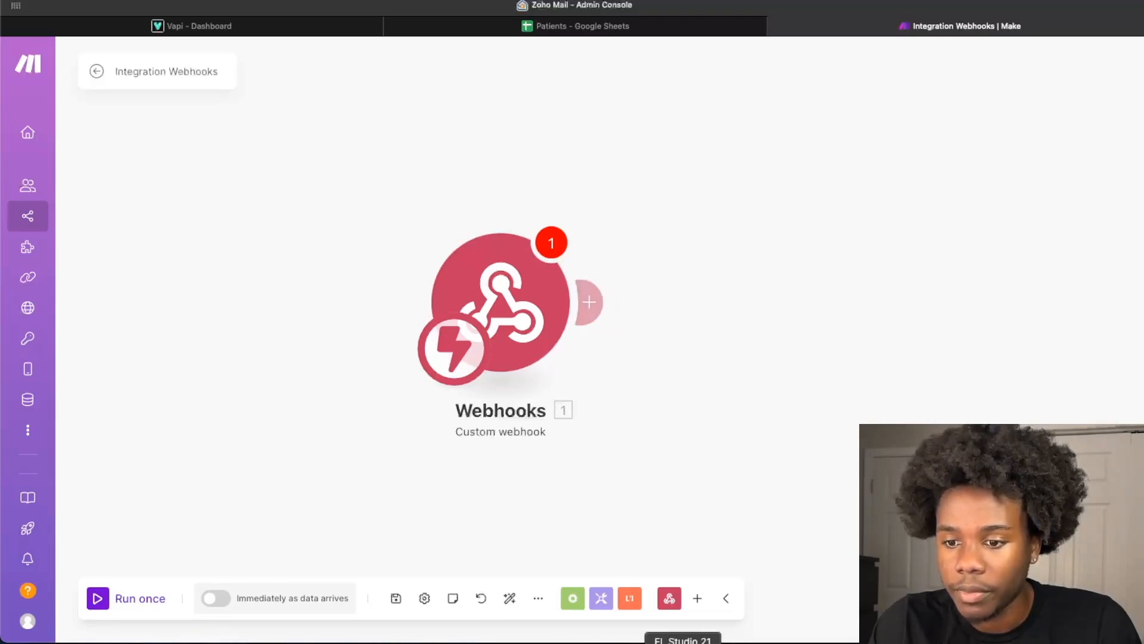
click(564, 261)
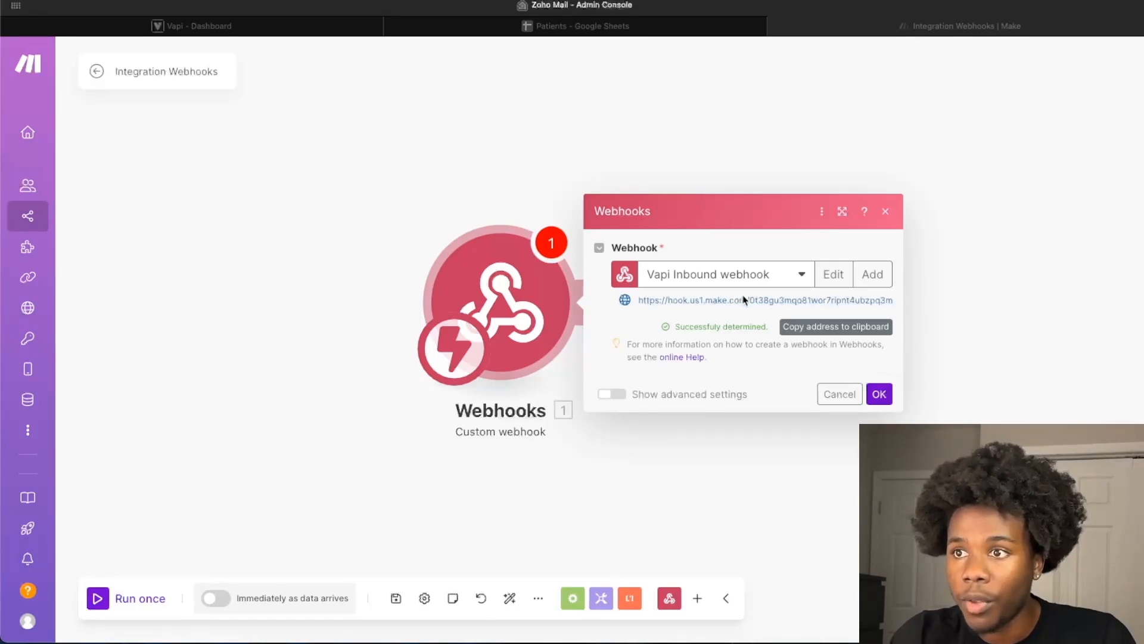
click(882, 402)
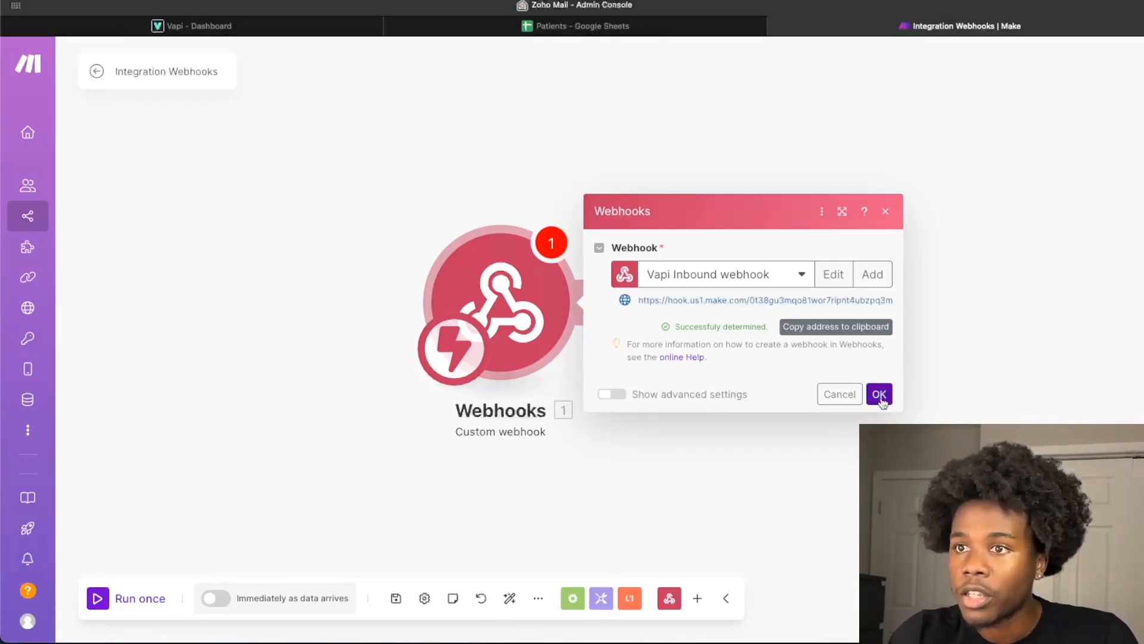
- Confirm the Custom webhook settings and add a Google Sheets Search Rows module after it
click(882, 403)
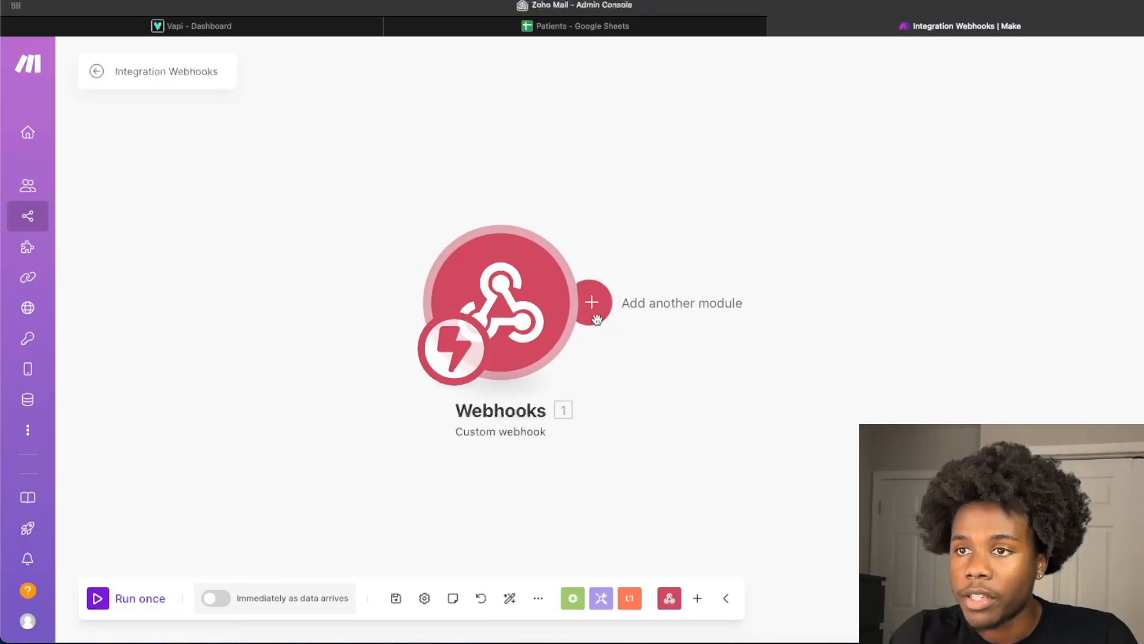
click(595, 317)
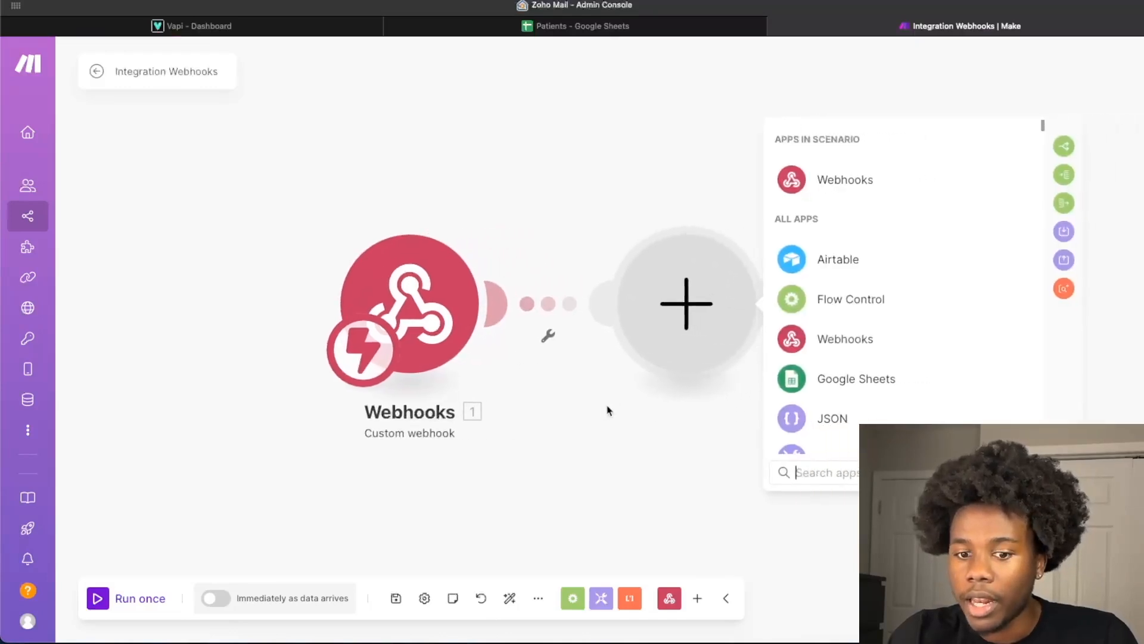
click(844, 381)
scroll(863, 304, down, 1)
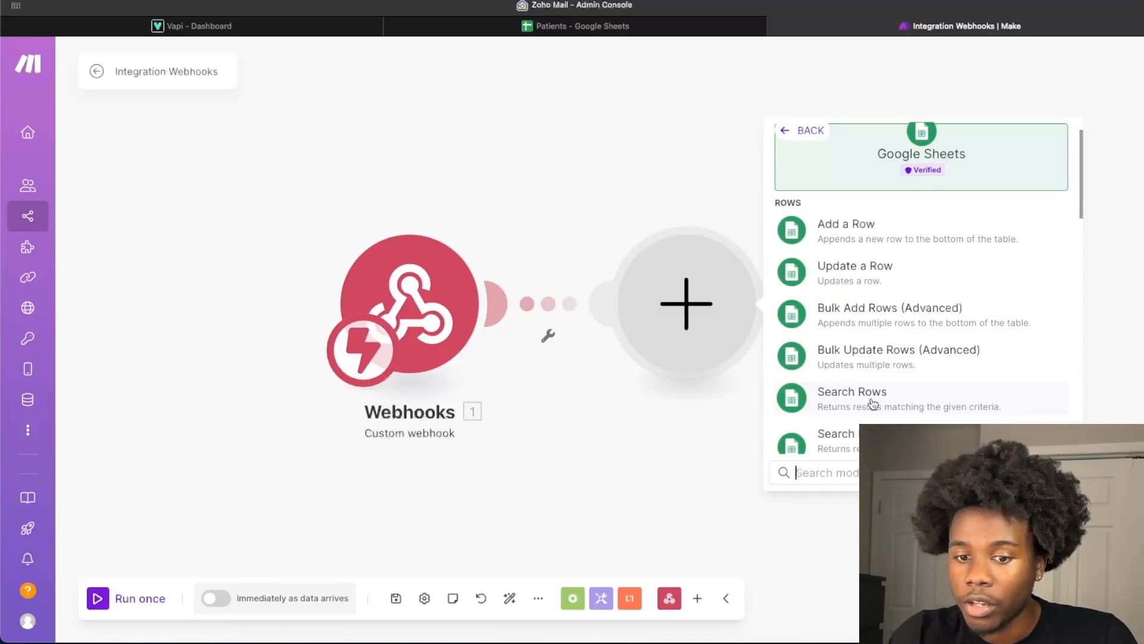
click(873, 403)
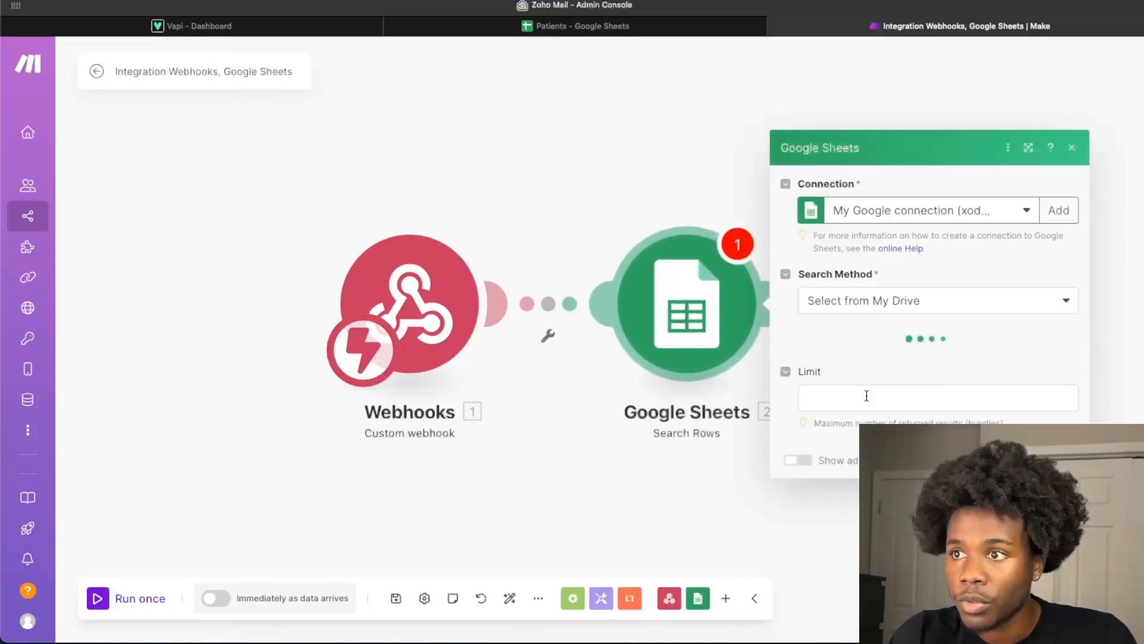
- Set the Search Rows module to the Patients spreadsheet and its Sheet1 sheet
click(868, 353)
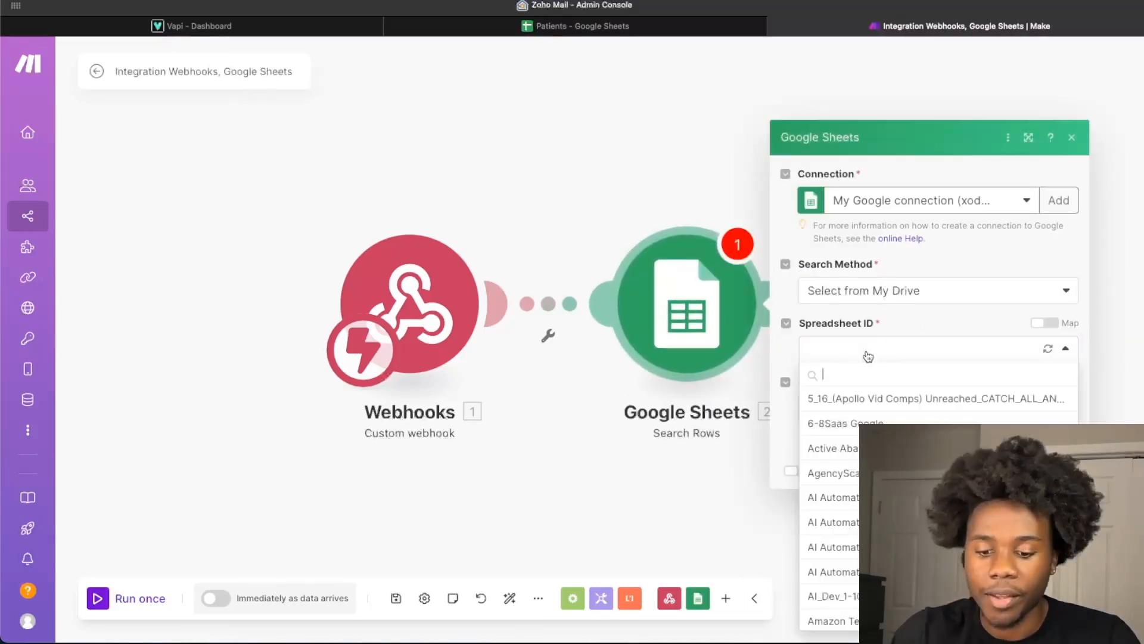
text(pati)
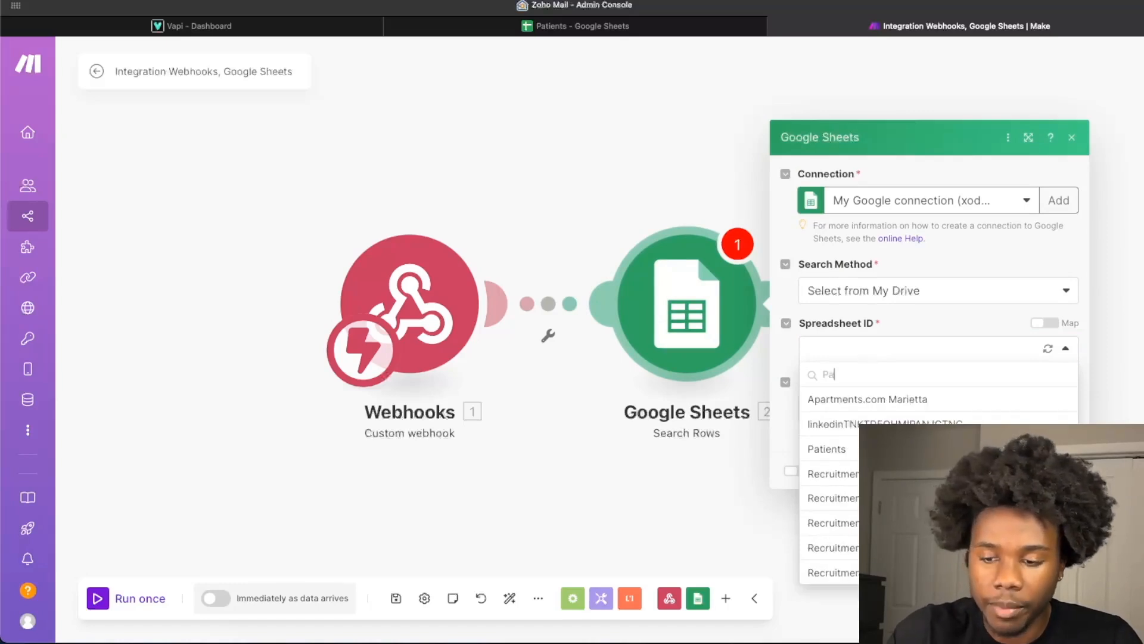
click(858, 404)
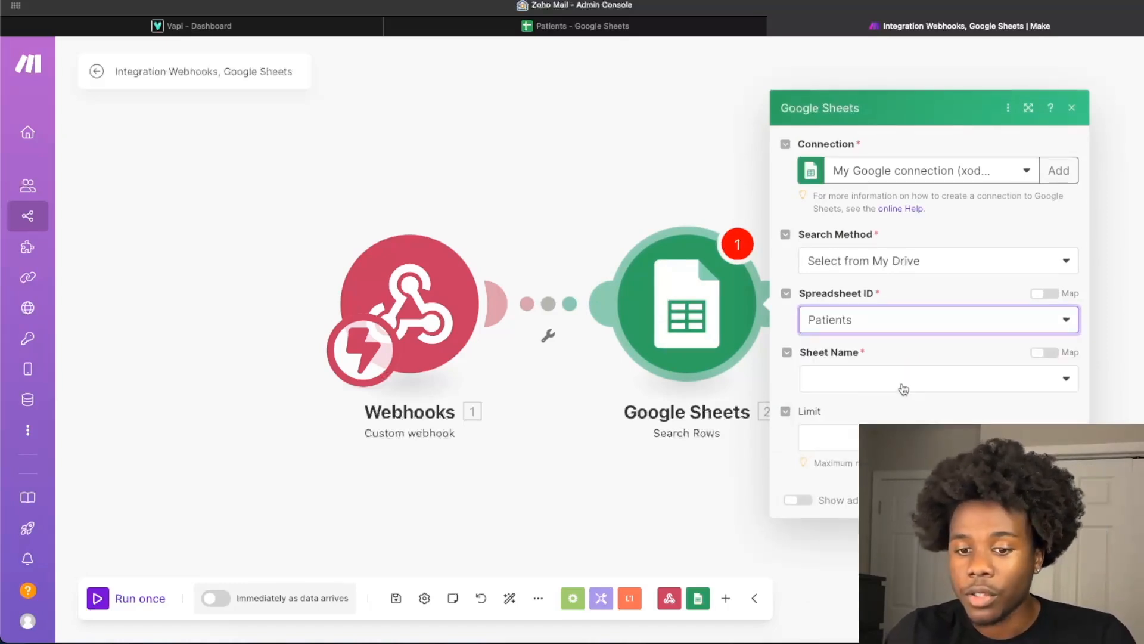
click(903, 387)
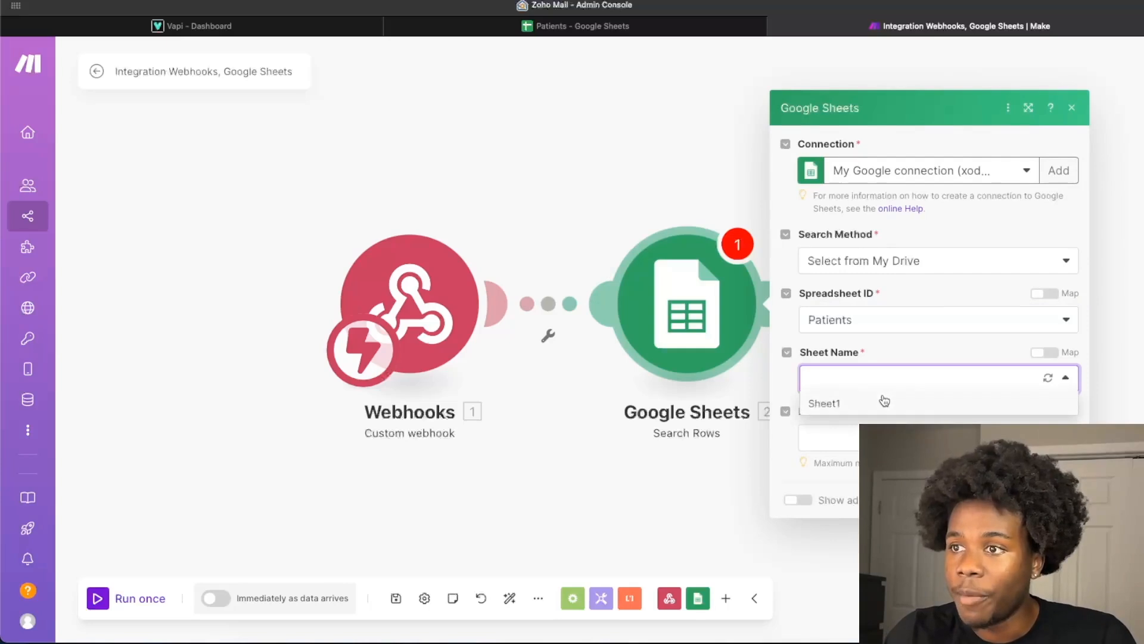
click(883, 398)
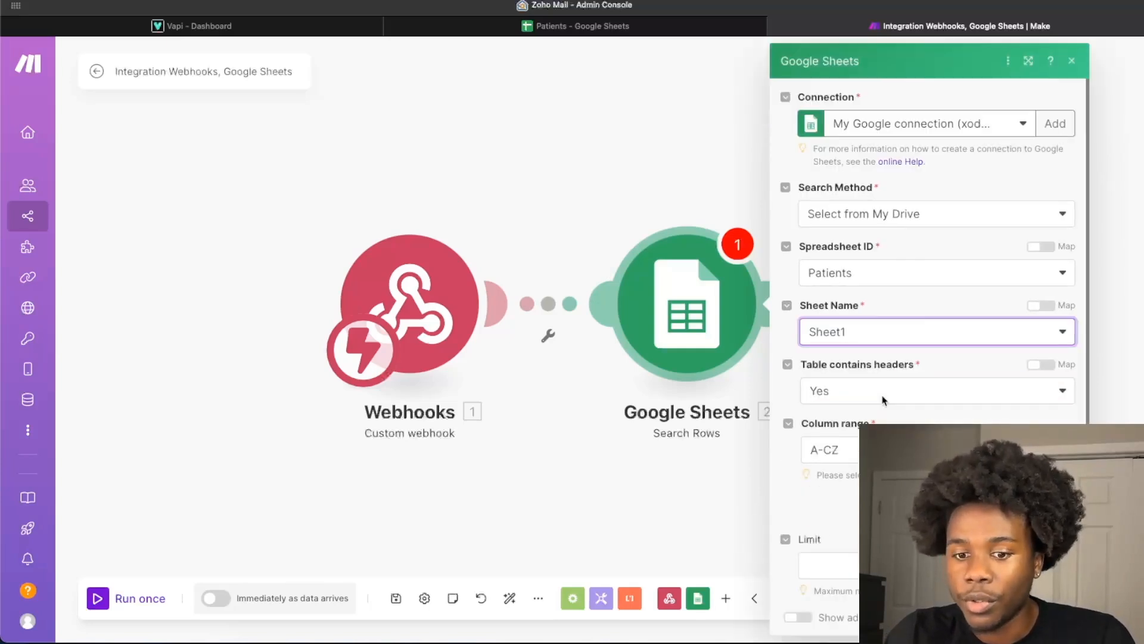
- Set up a row filter on the Phone Number (F) column with the text operator Contains
scroll(883, 396, down, 3)
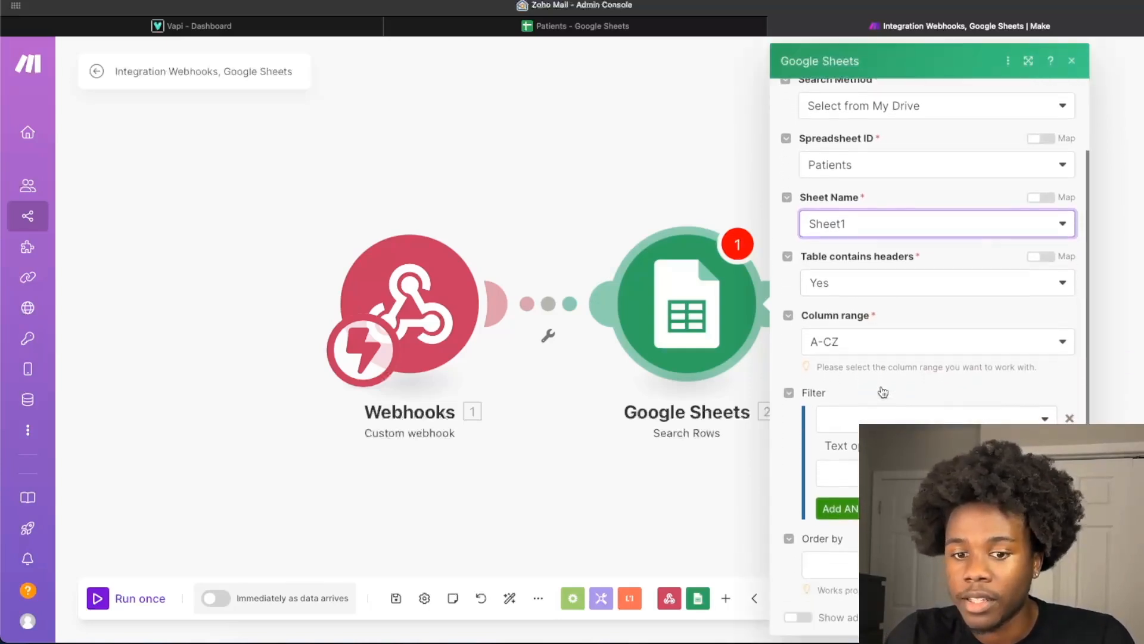
click(888, 417)
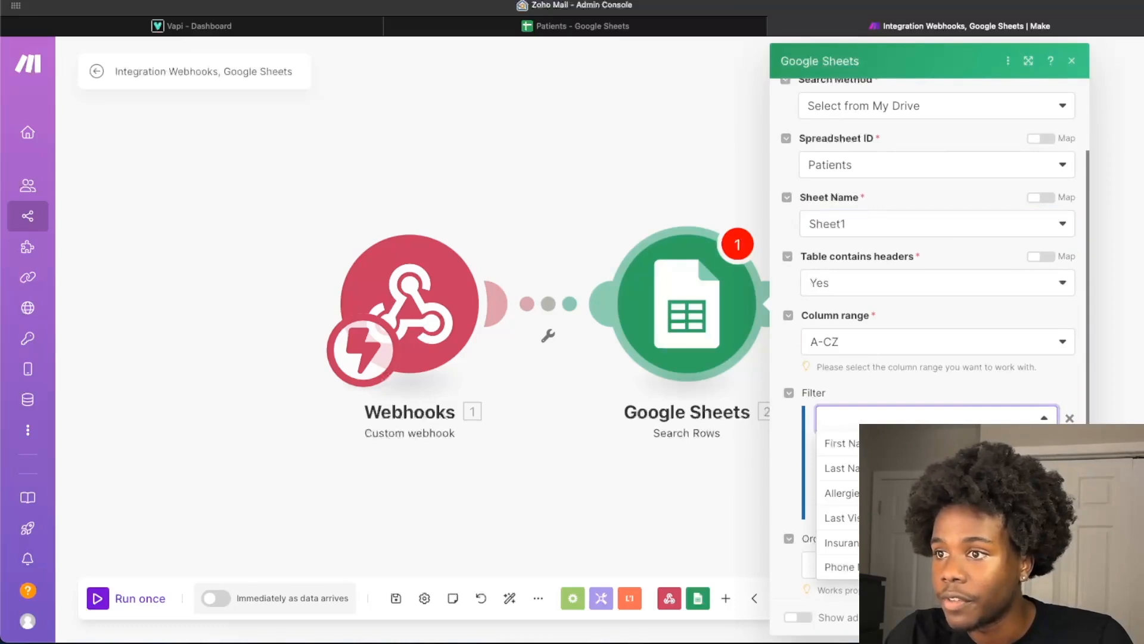
click(840, 567)
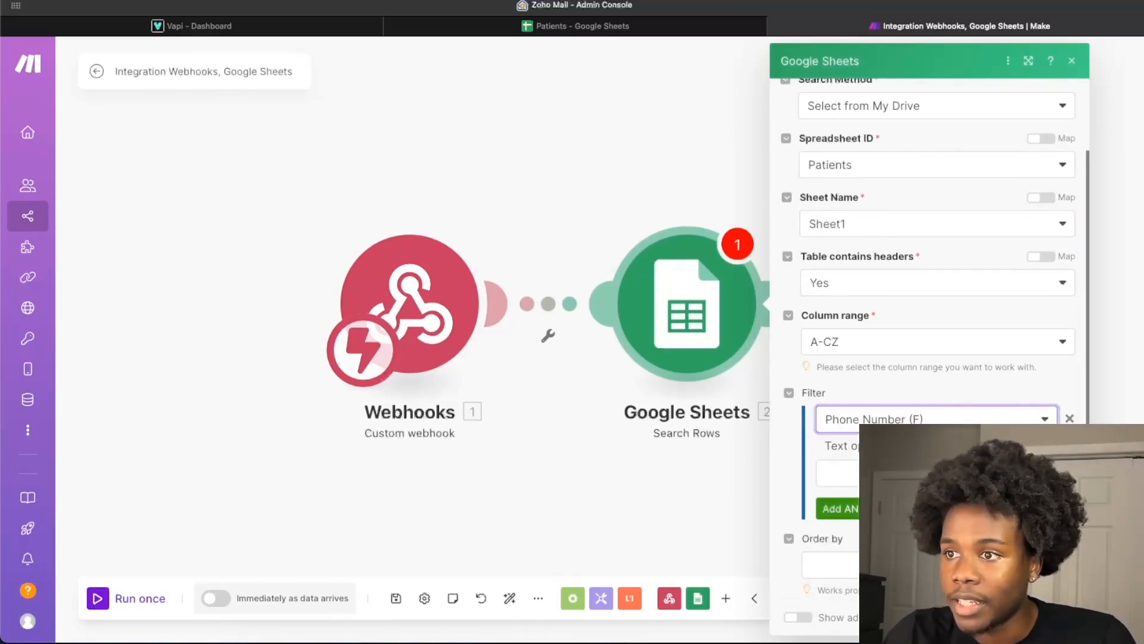
click(900, 446)
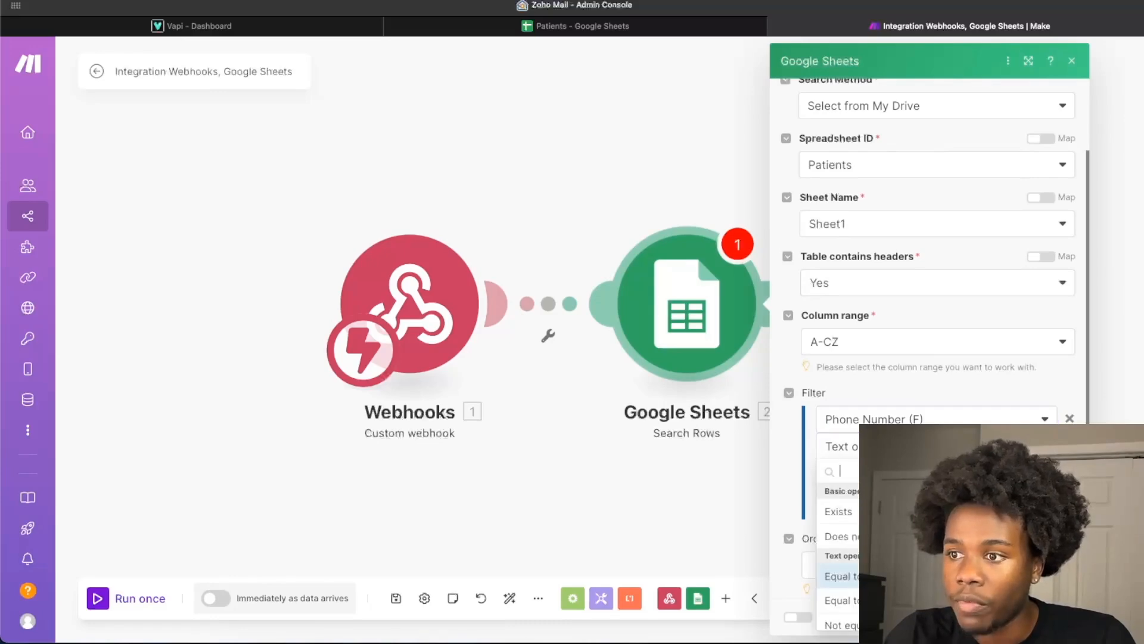
scroll(841, 549, down, 5)
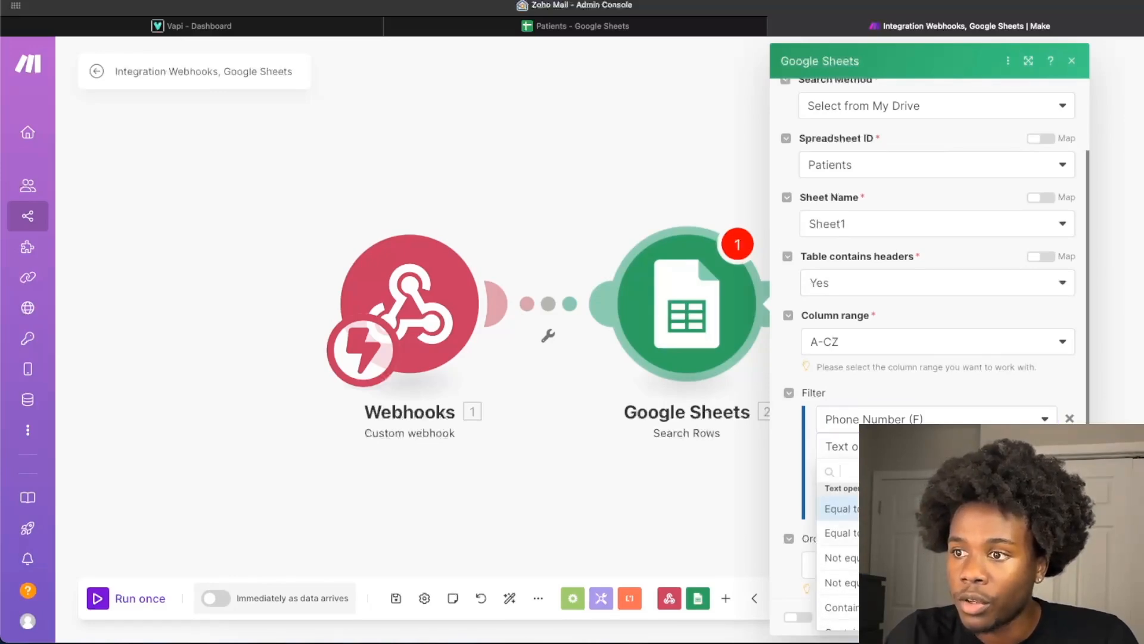
click(893, 500)
- Map the filter value to the webhook's message customer number and confirm the Search Rows settings
click(894, 473)
click(807, 376)
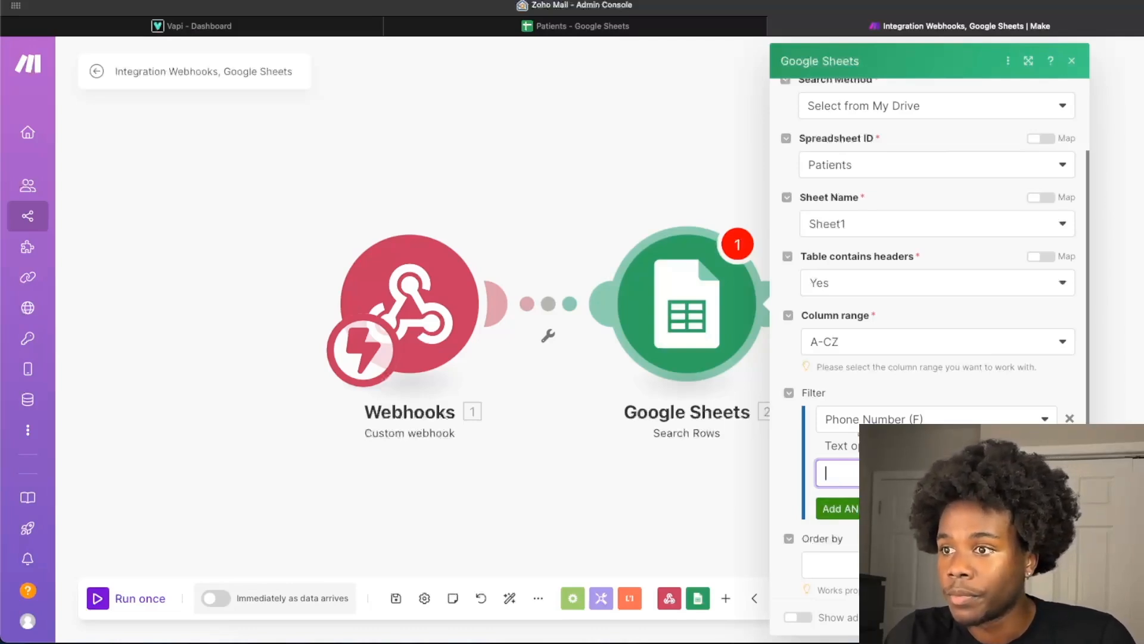
click(856, 474)
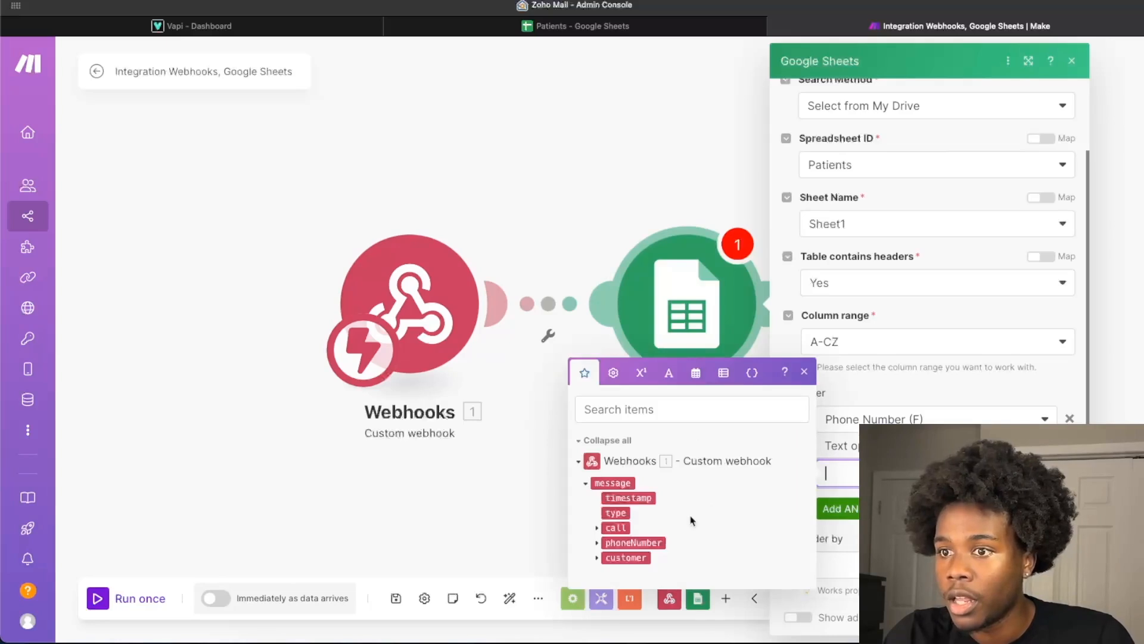
click(597, 543)
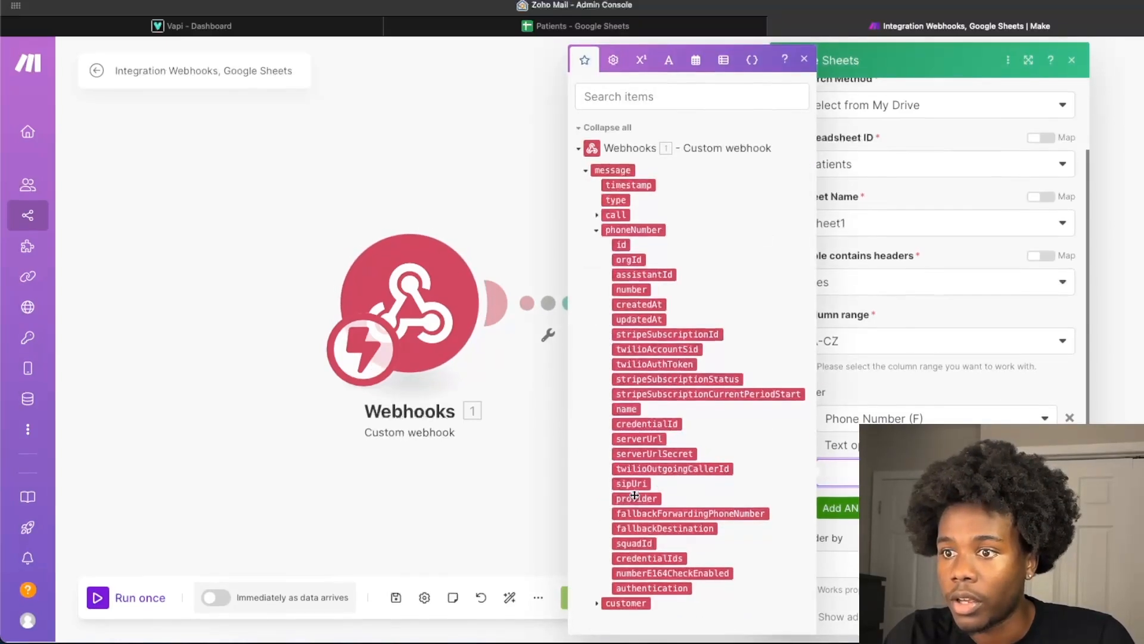
click(598, 604)
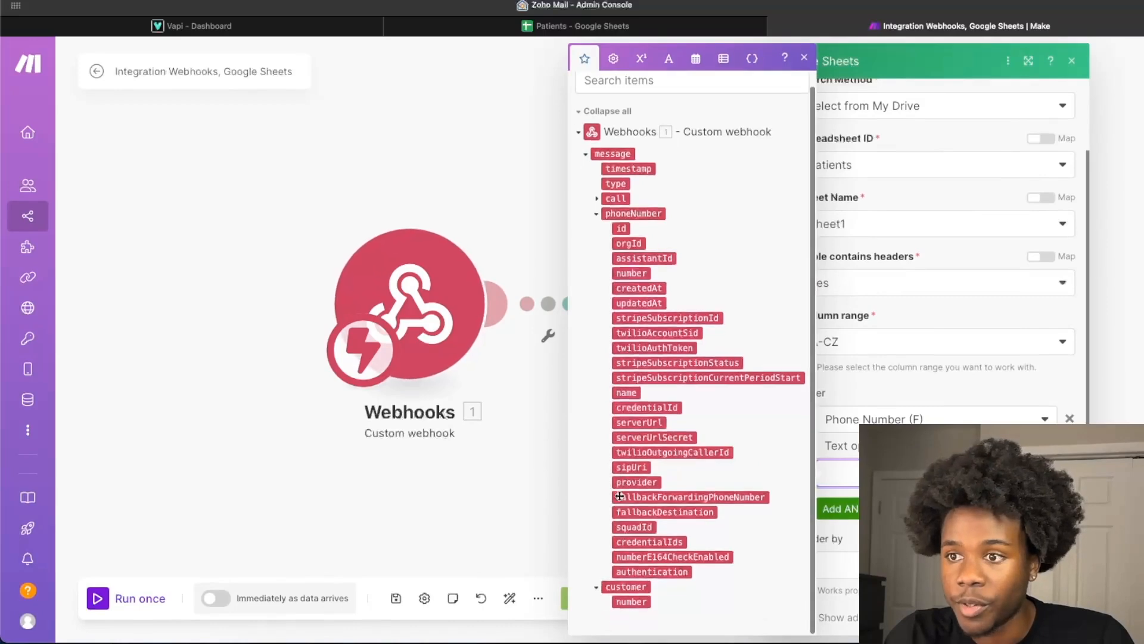
click(633, 604)
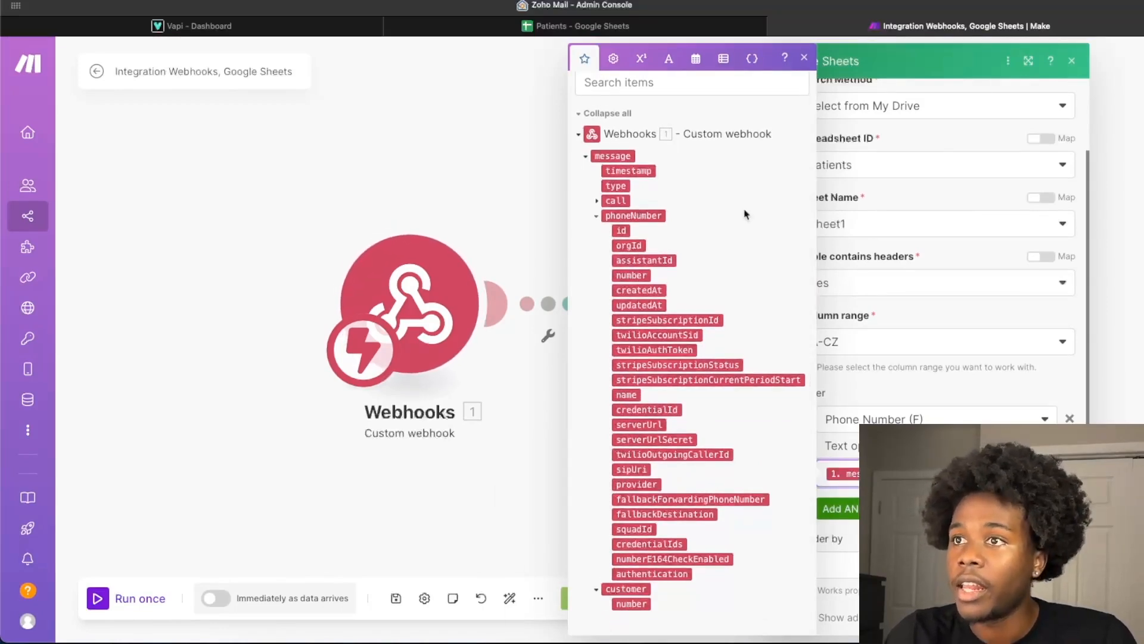
click(804, 57)
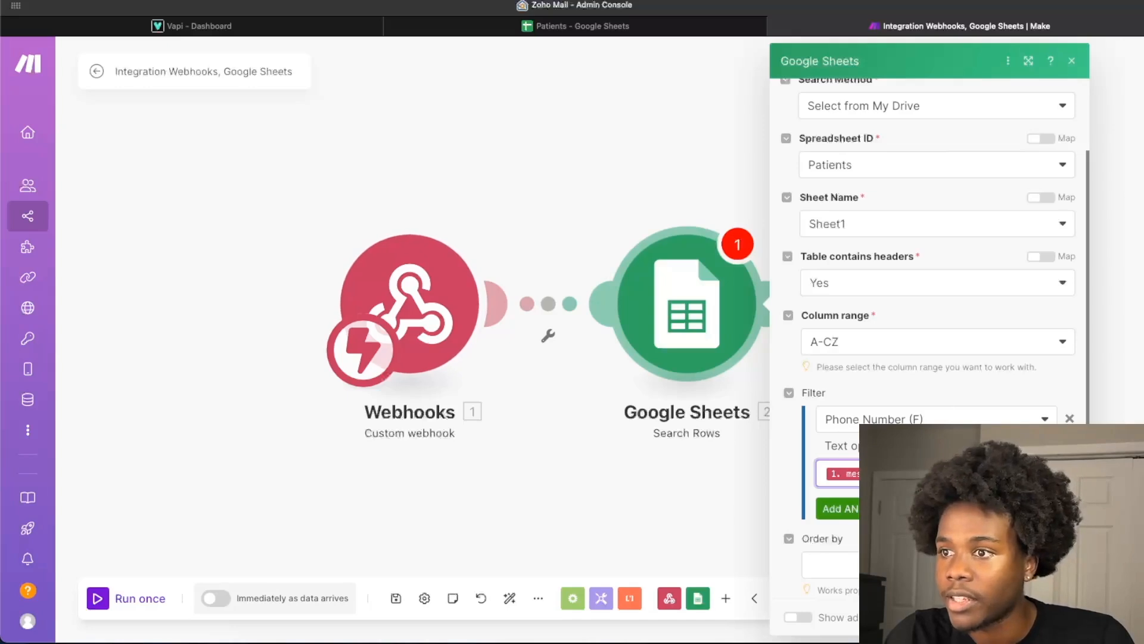
scroll(930, 334, down, 1)
scroll(875, 354, down, 2)
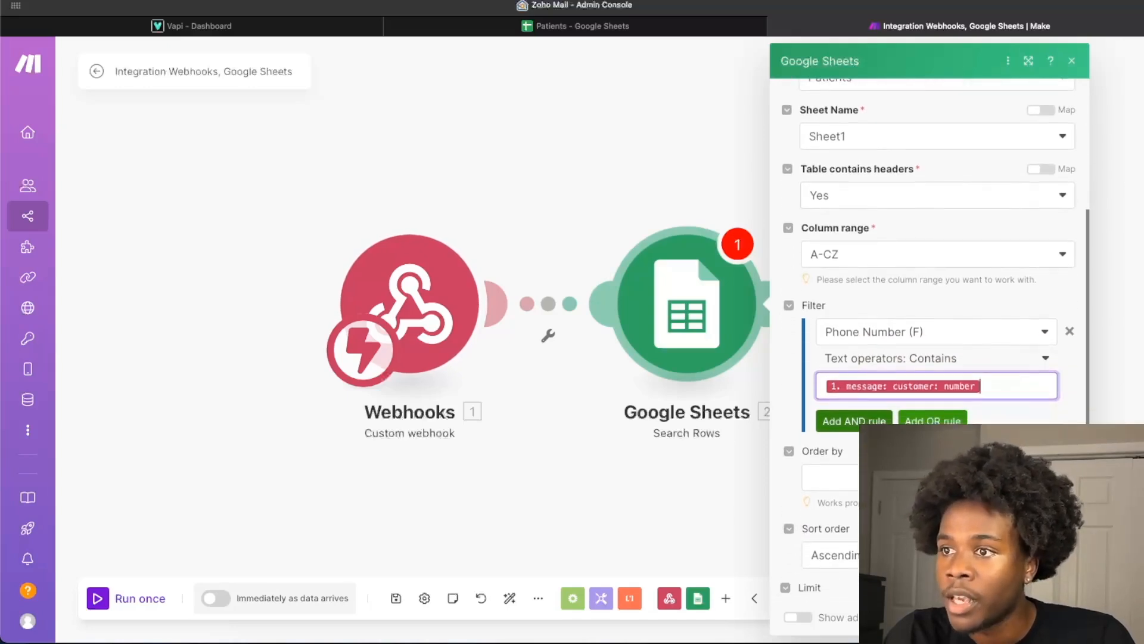
scroll(915, 397, down, 2)
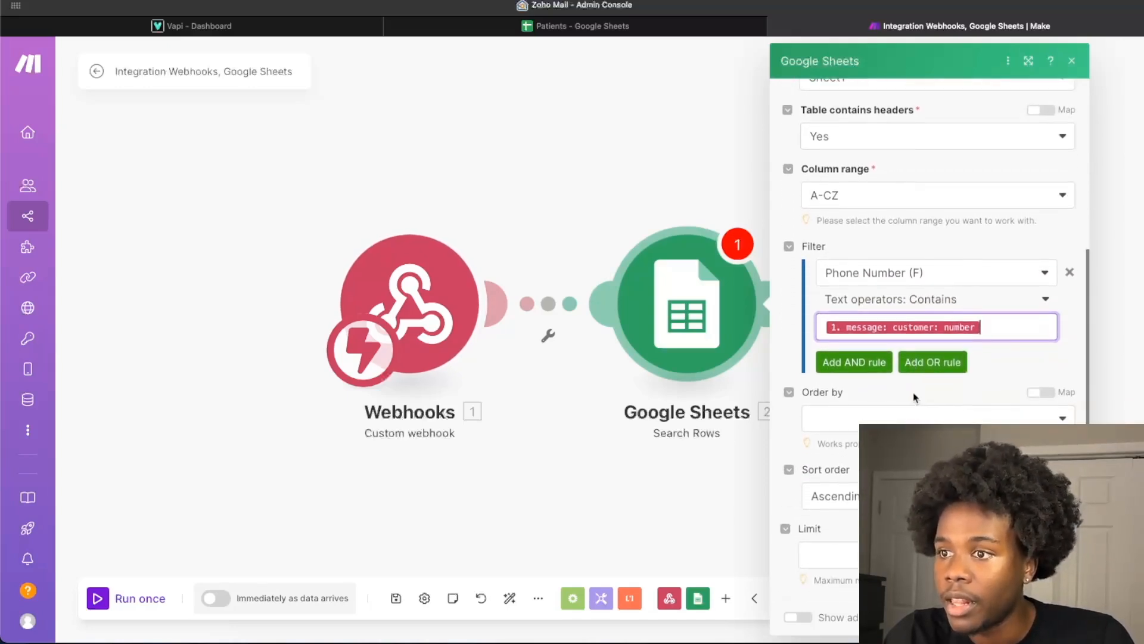
click(1056, 617)
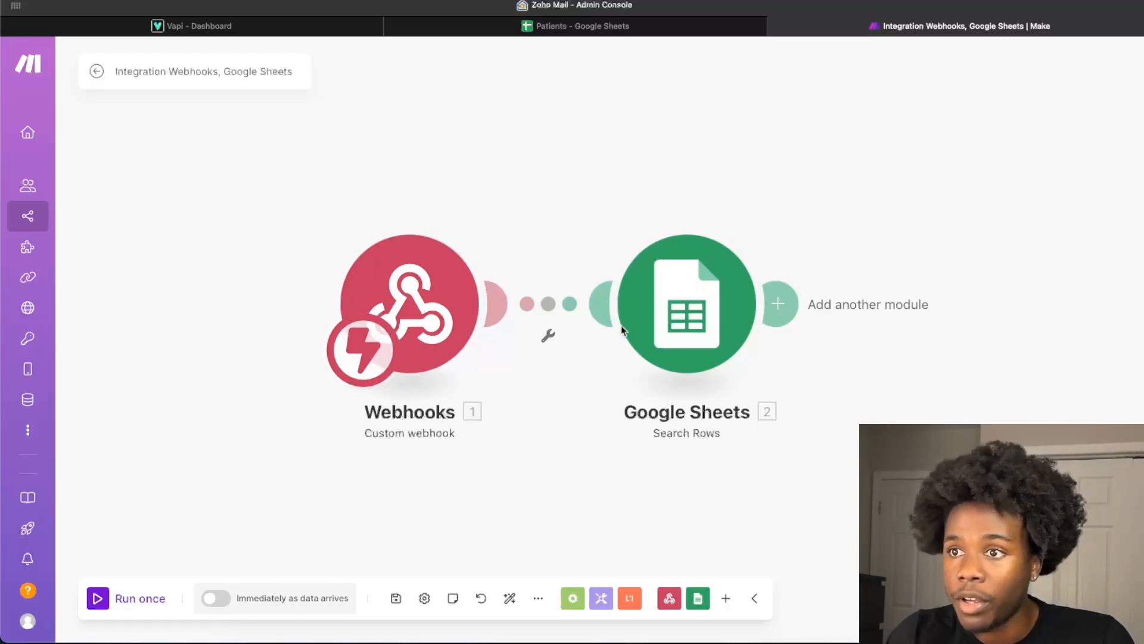
- Switch to the Patients spreadsheet in Google Sheets, reload it and examine the patient columns, especially the phone numbers
click(618, 34)
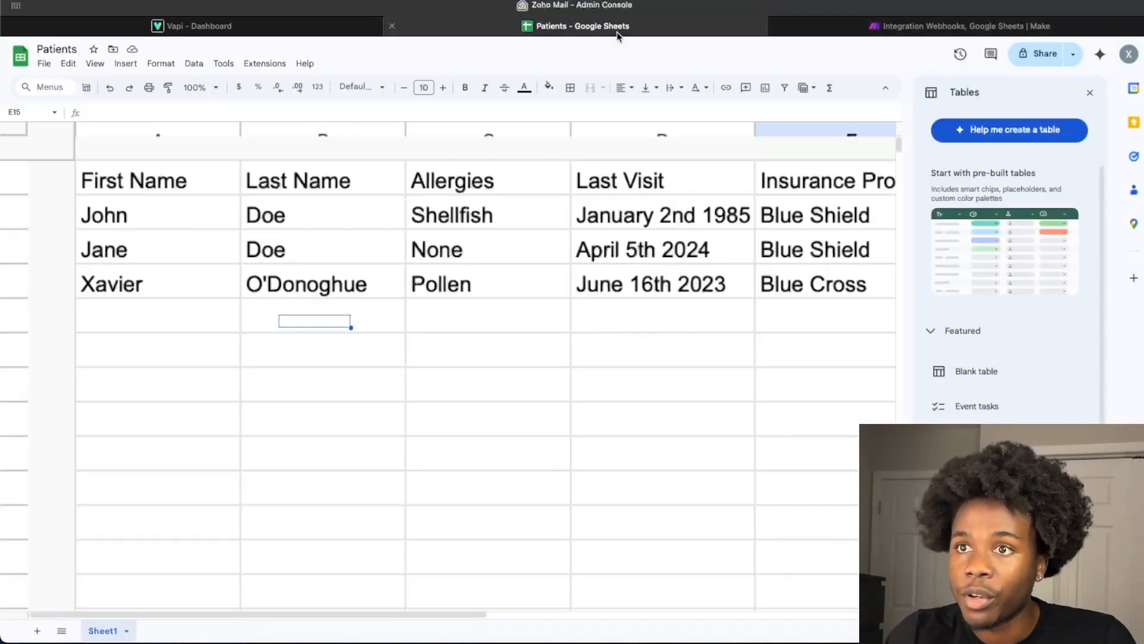
scroll(576, 260, down, 5)
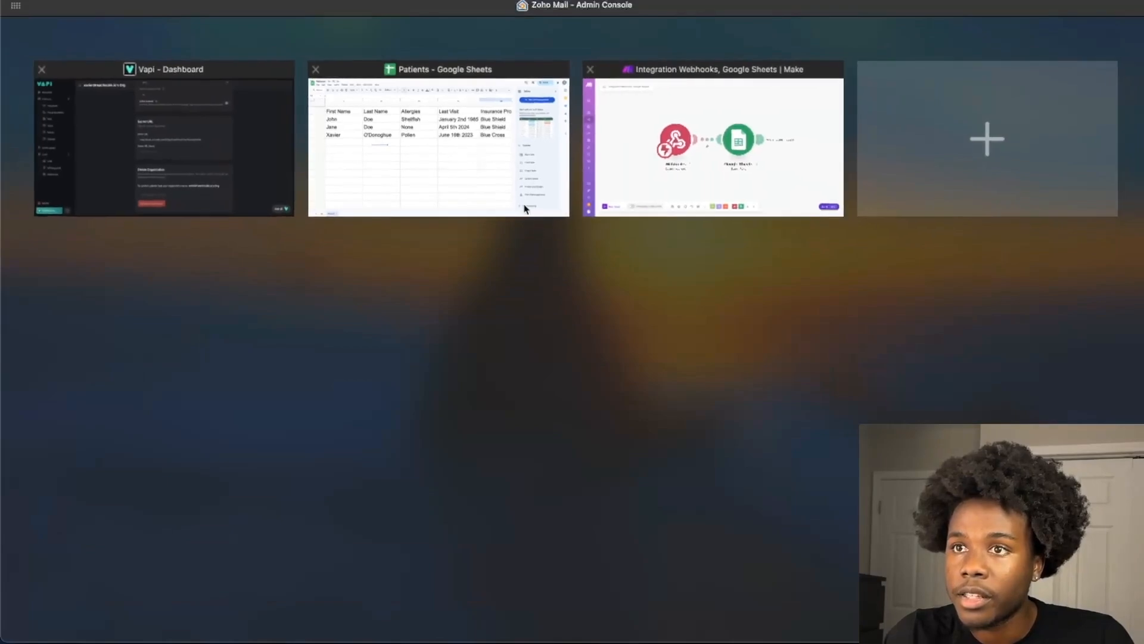
click(530, 213)
key(super+r)
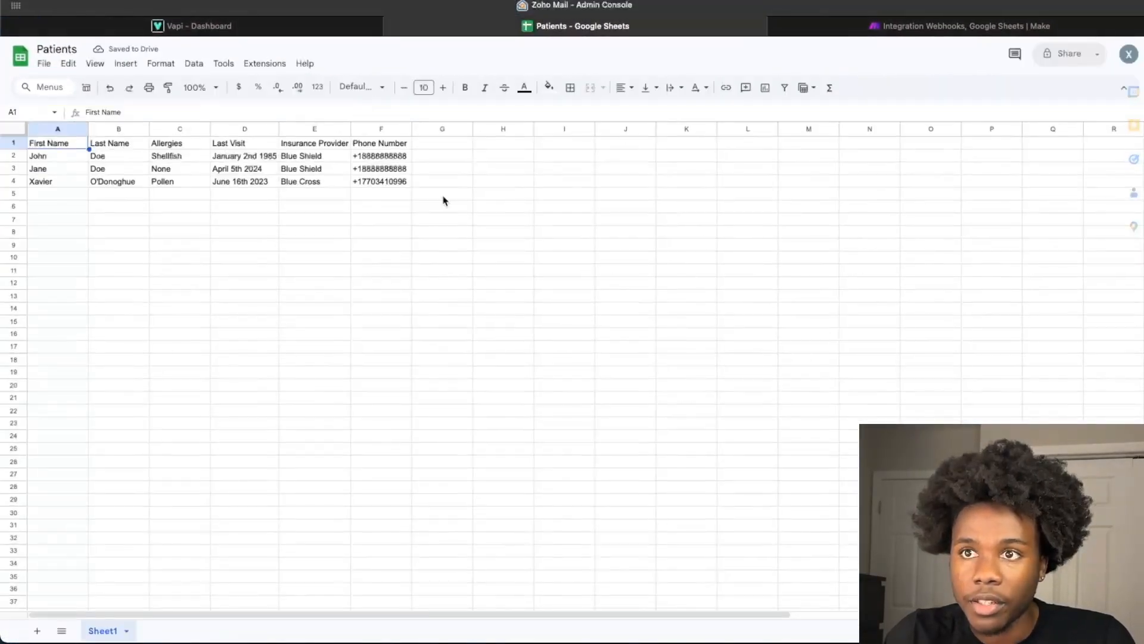
scroll(433, 208, up, 4)
scroll(433, 208, left, 3)
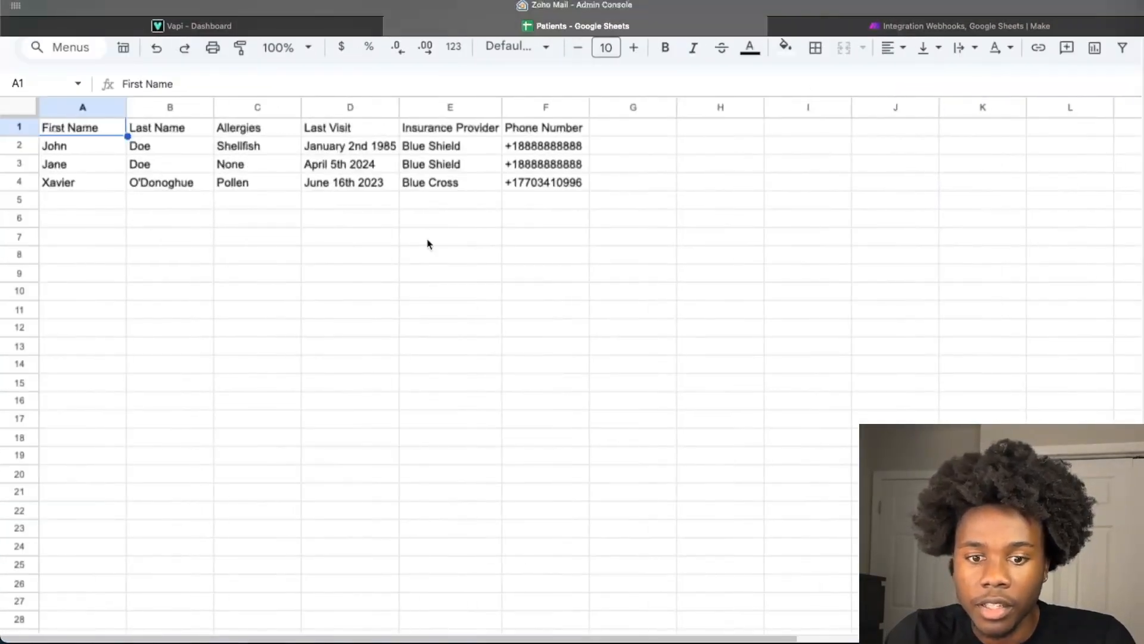
scroll(429, 262, up, 3)
scroll(427, 261, left, 2)
click(433, 270)
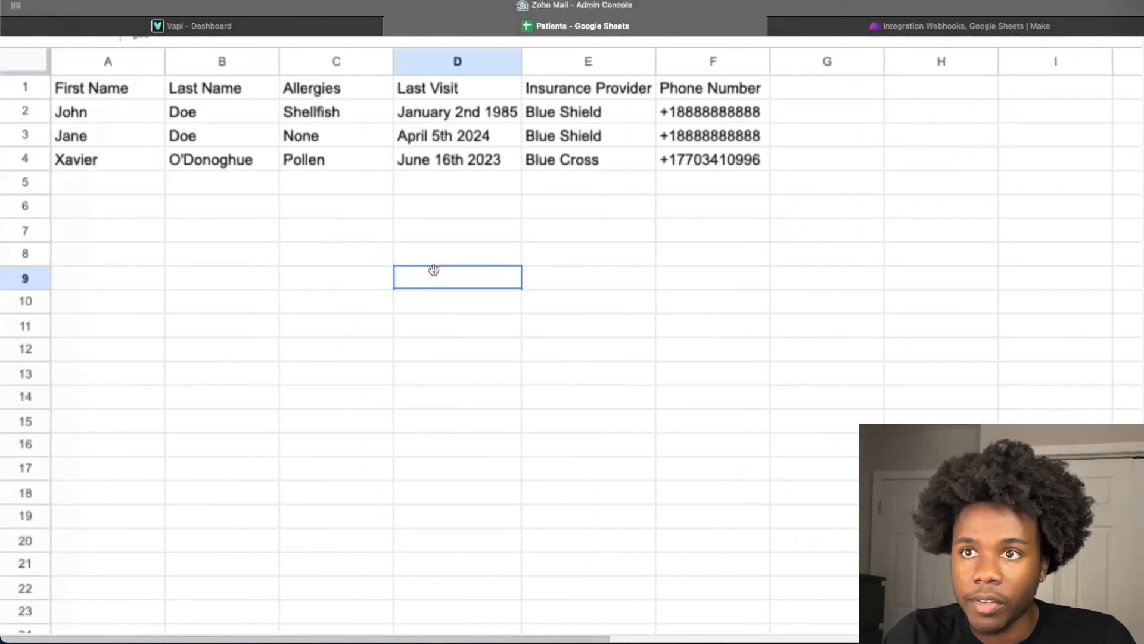
scroll(470, 299, down, 2)
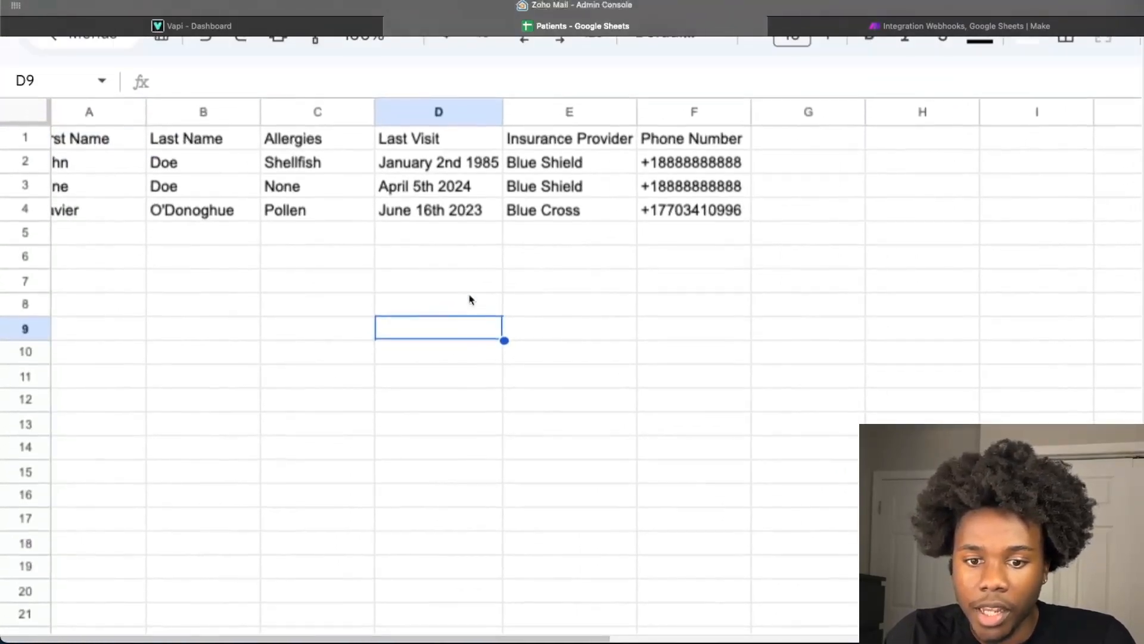
scroll(470, 299, up, 2)
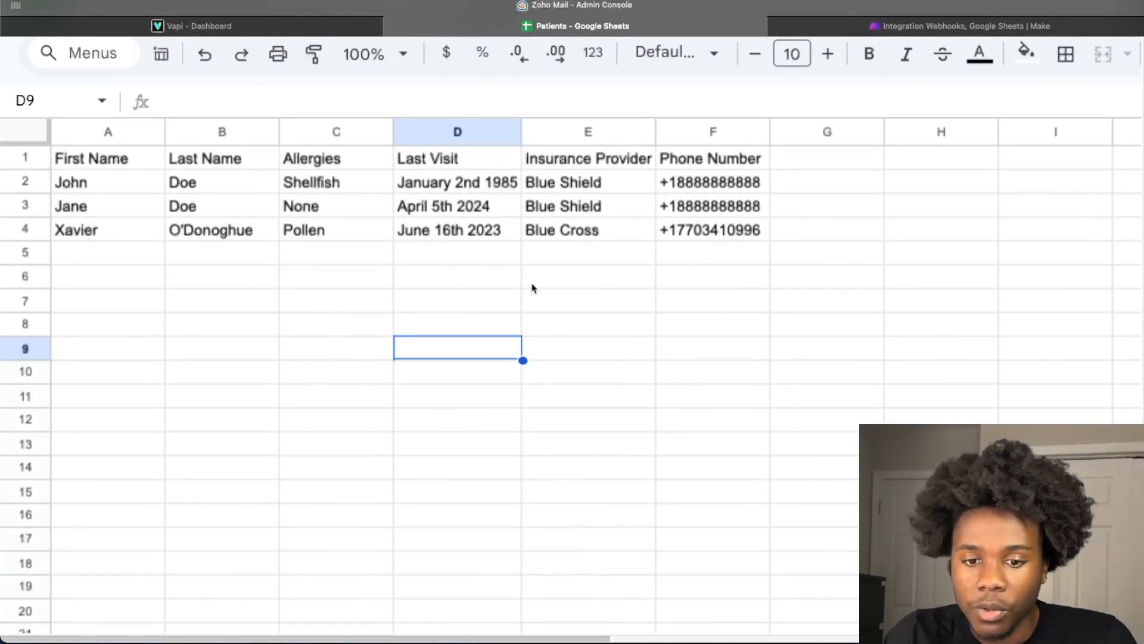
click(935, 27)
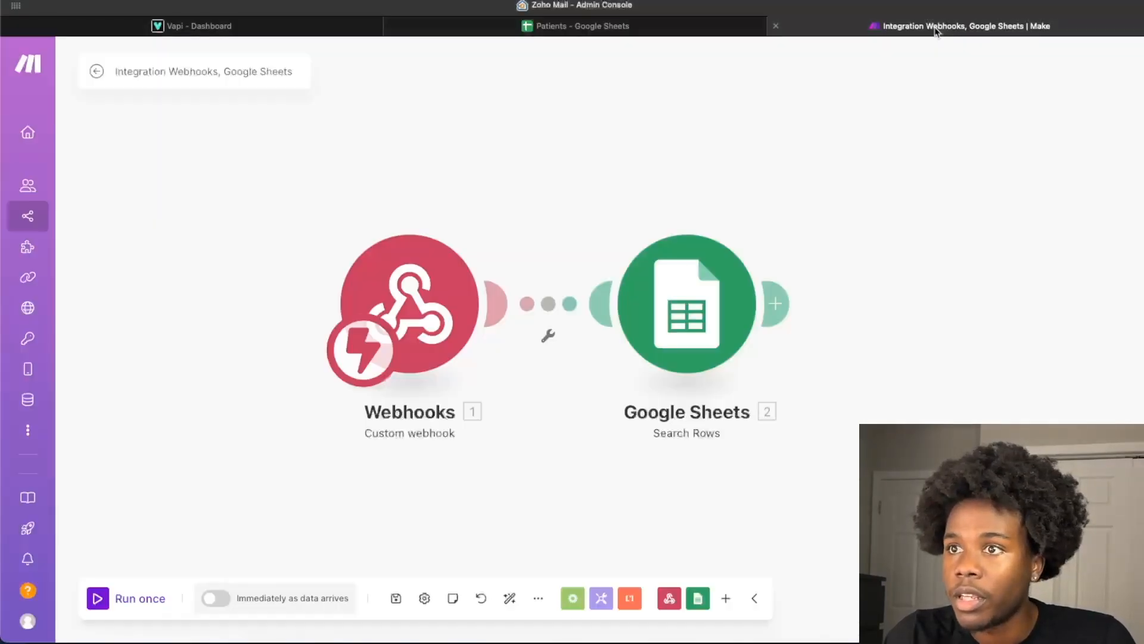
click(713, 30)
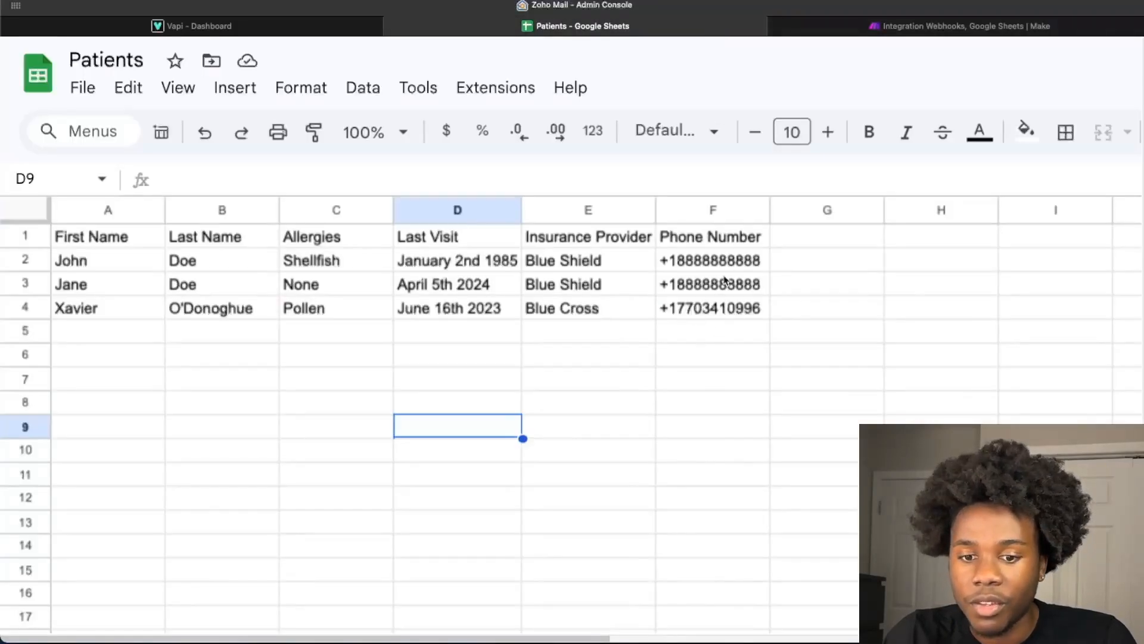
- Return to the Make scenario and reopen the Search Rows module's settings to review its phone number filter
click(908, 30)
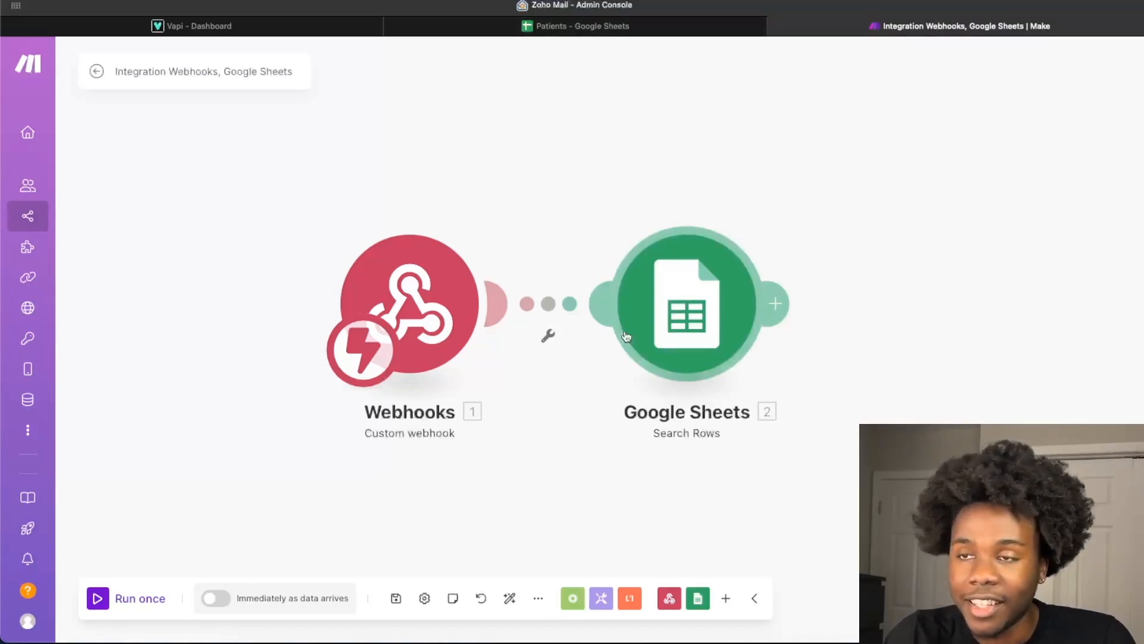
click(788, 314)
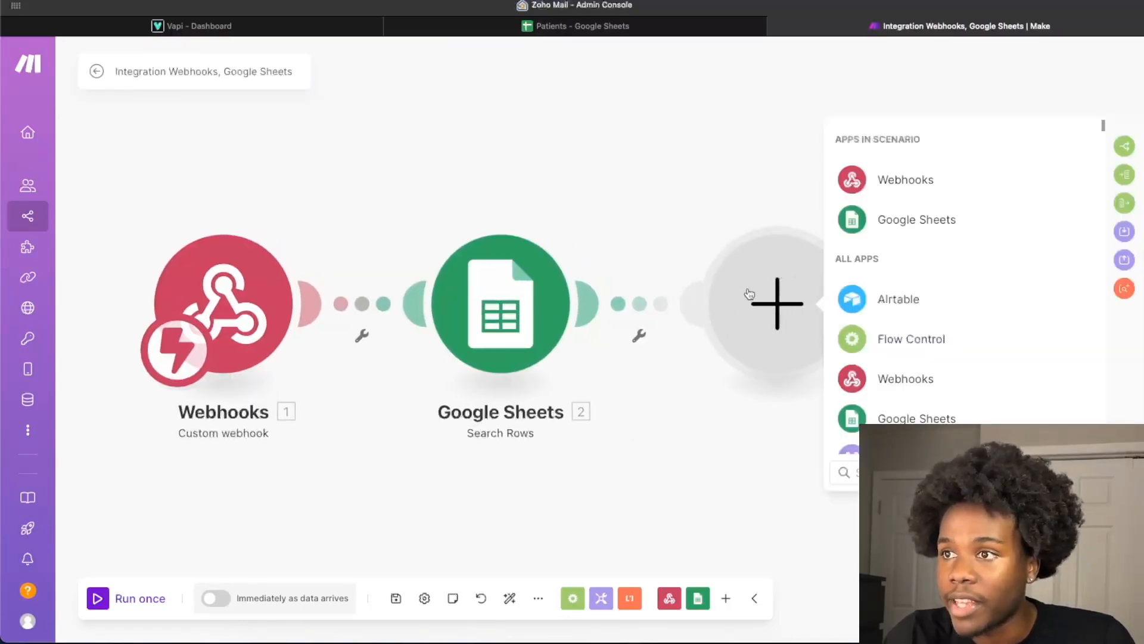
click(516, 311)
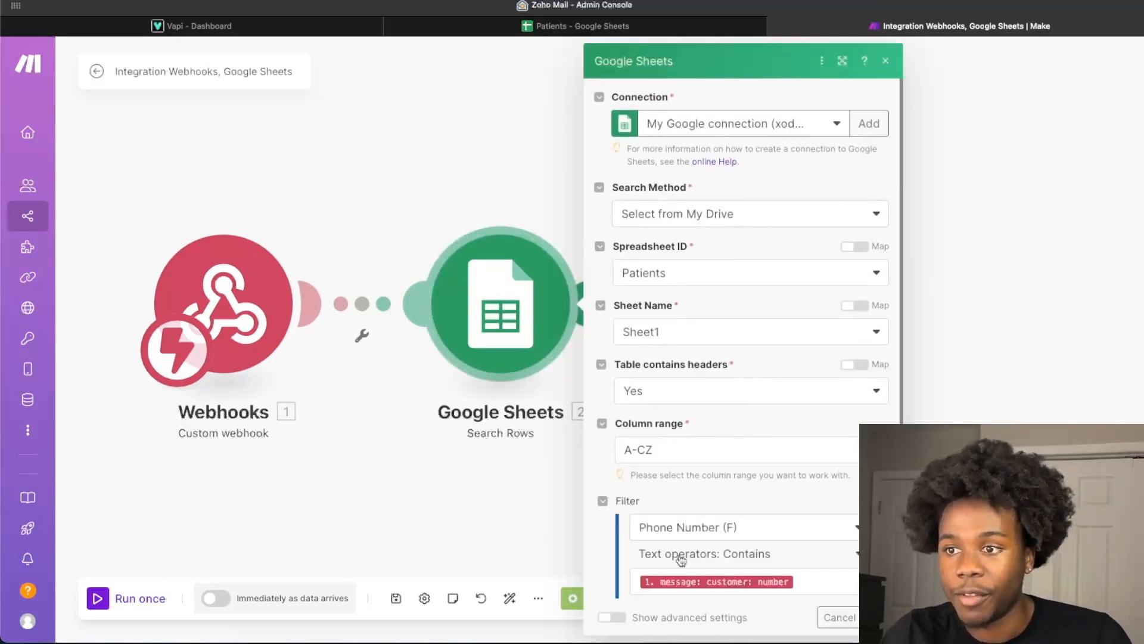
- Set the Search Rows result limit to 1 and confirm the module's settings
scroll(685, 554, down, 5)
scroll(680, 560, up, 1)
click(671, 556)
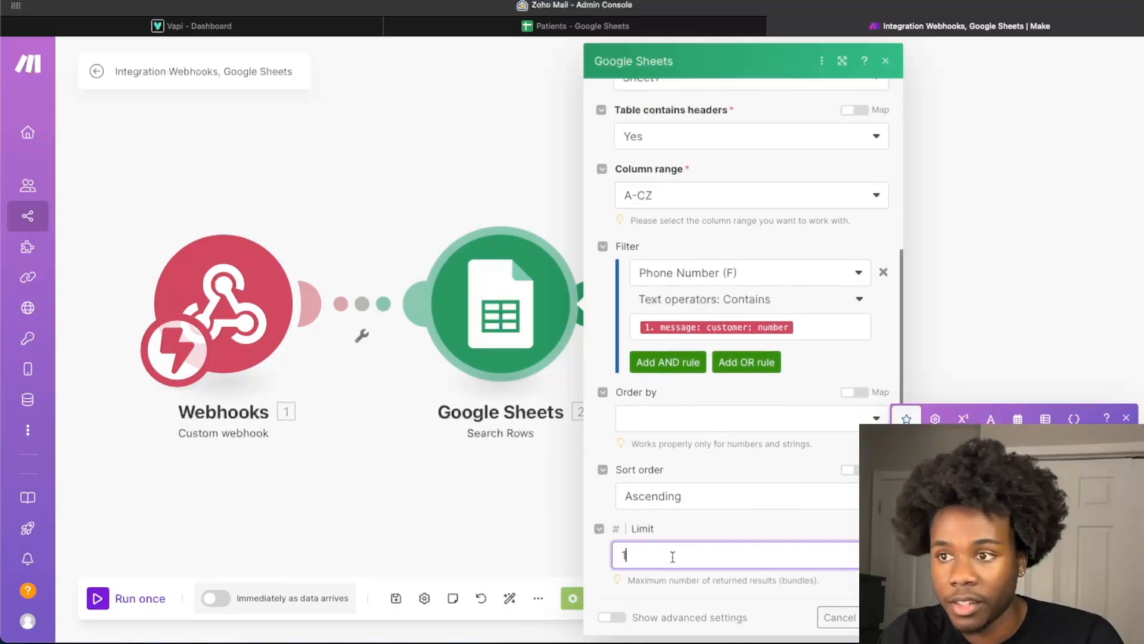
click(877, 617)
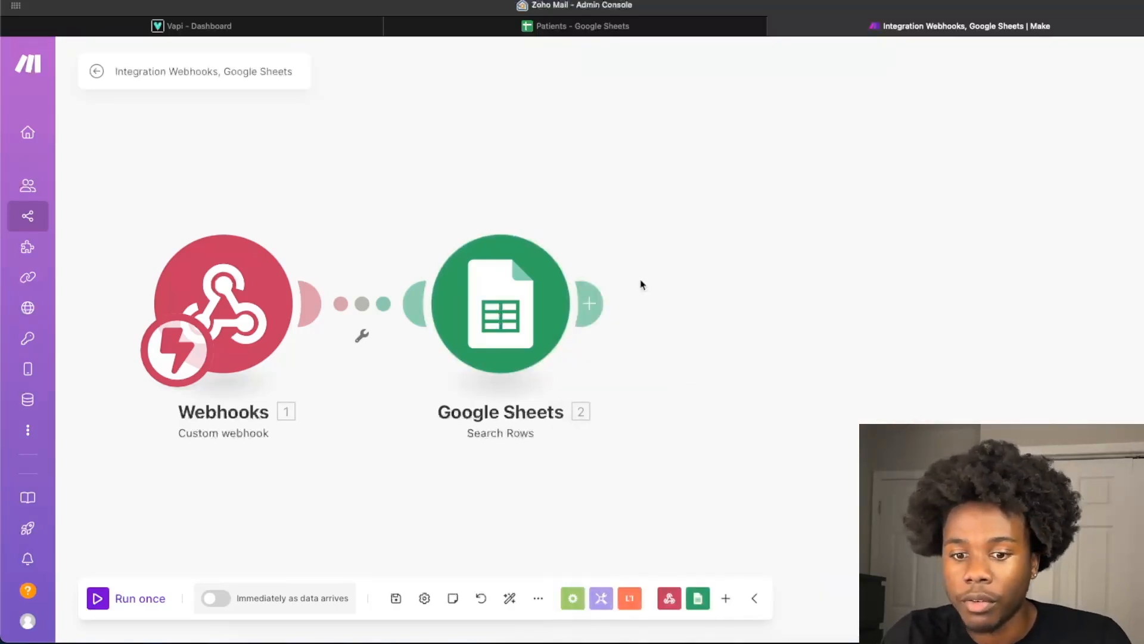
- Add a Webhook response module after the Google Sheets Search Rows module
click(591, 303)
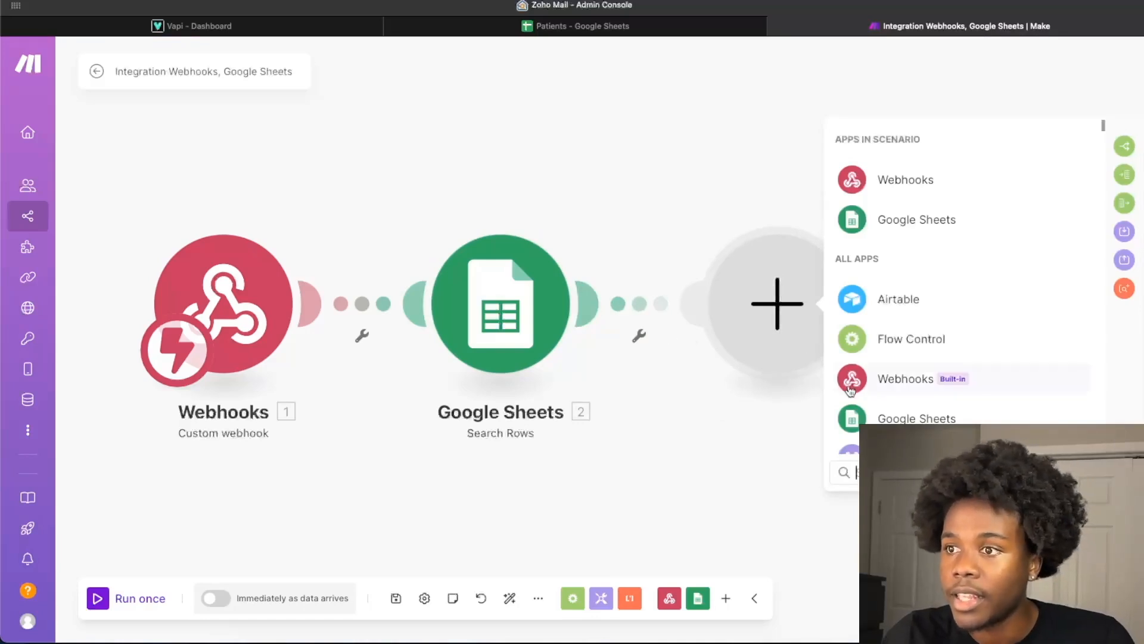
scroll(833, 420, down, 3)
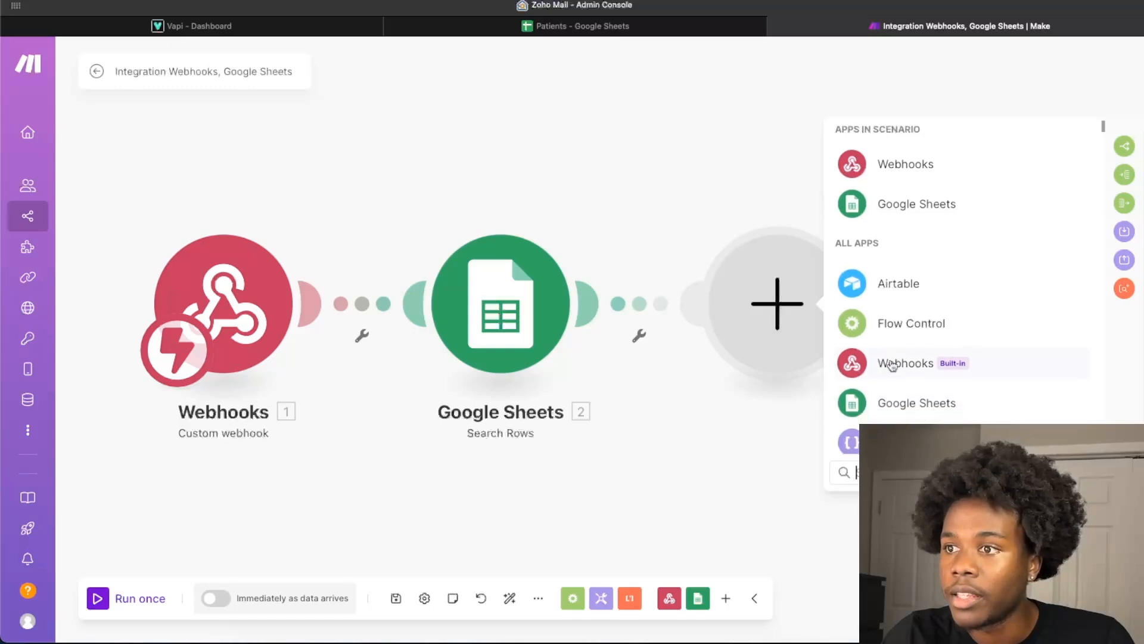
scroll(892, 365, down, 1)
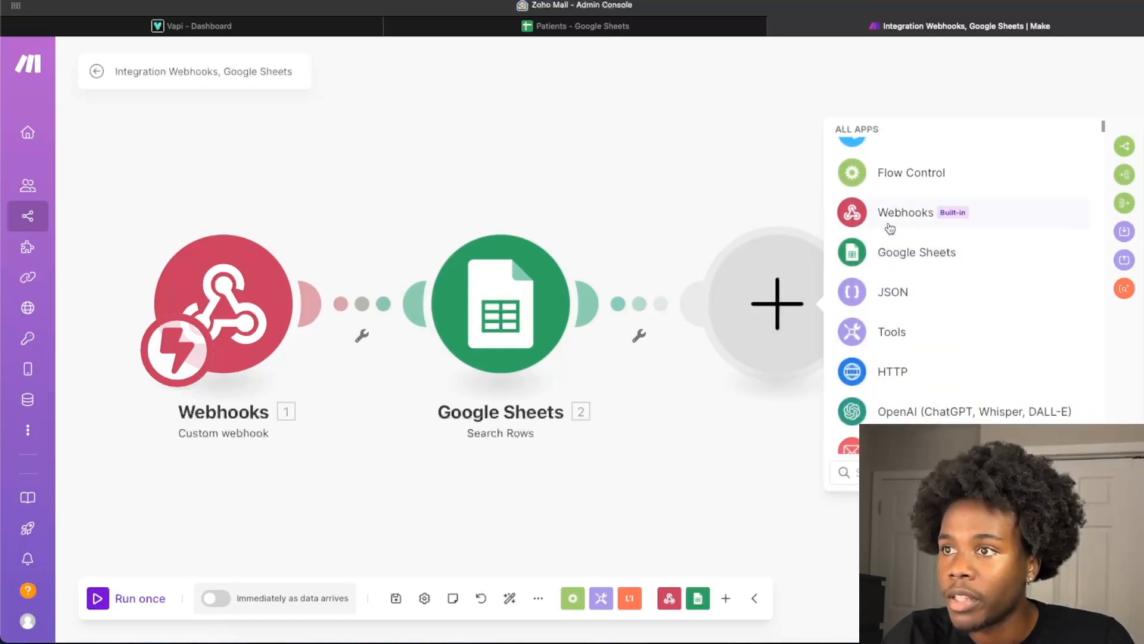
click(895, 120)
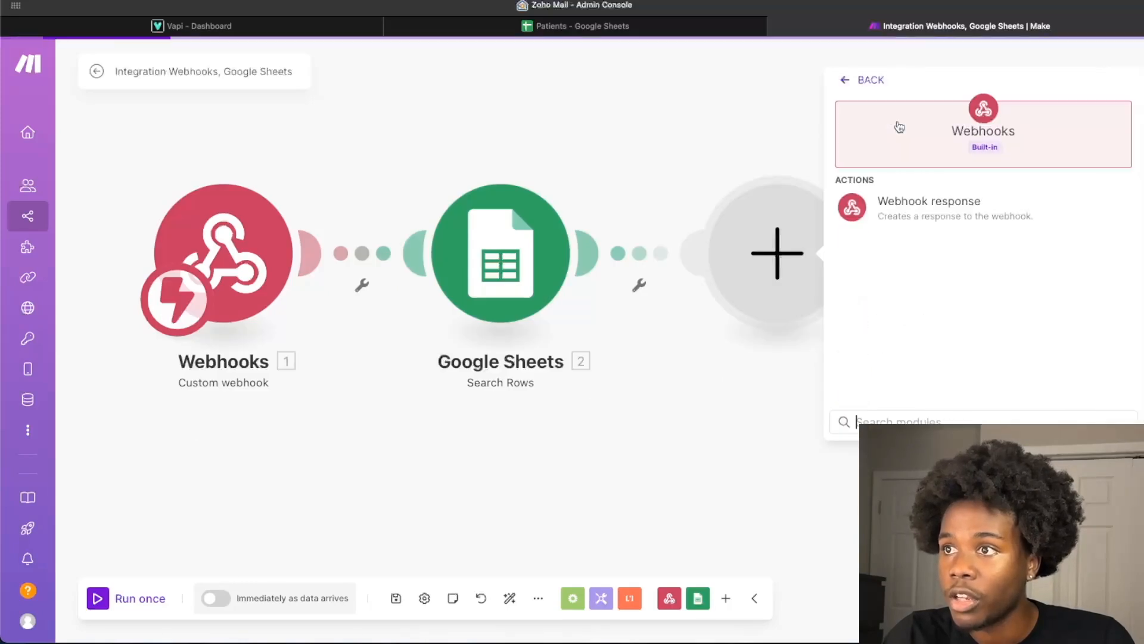
click(911, 221)
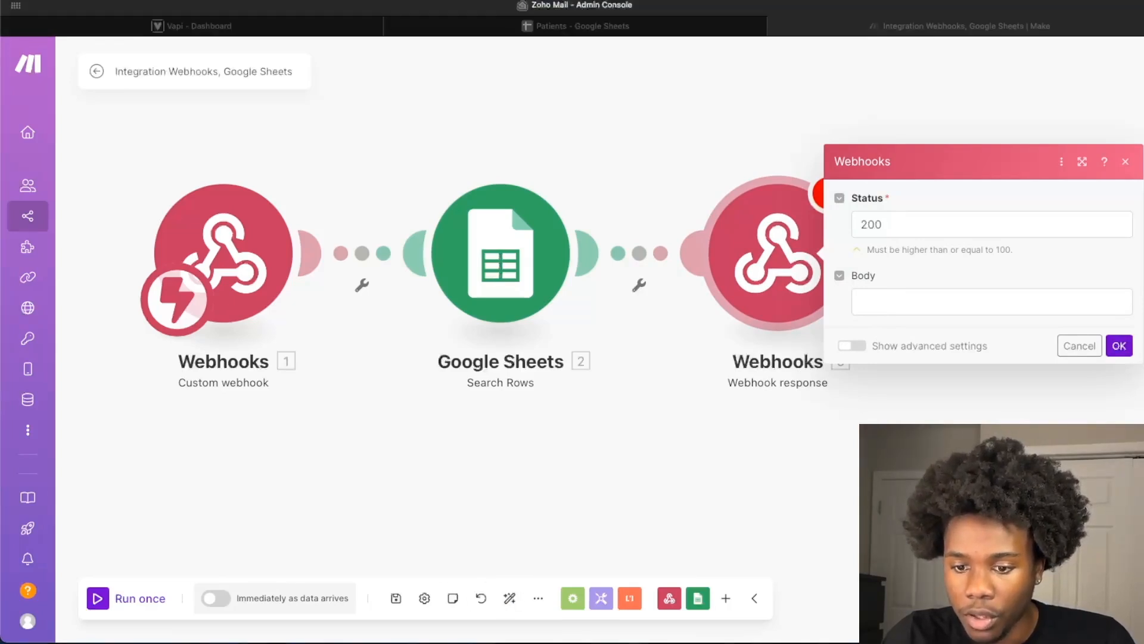
- Paste the prepared JSON template into the webhook response body and remove the mapped assistantId value
click(1039, 311)
text({"assistantId": "5.`Assistant Id`","phoneNumberId": "1. message: phoneNumber: id","customer": {"numberE164CheckEnabled": true, "extension": null,"number":"1. message: phoneNumber: number"},"assistantOverrides": {"variableValues":{"first_name":"4.`0`","last_name":"4.`1`","allergies":"4.`2`","last_visit":"4.`3`","insurance_provider":"4.`4`","phone_number":"4.`5`"}}})
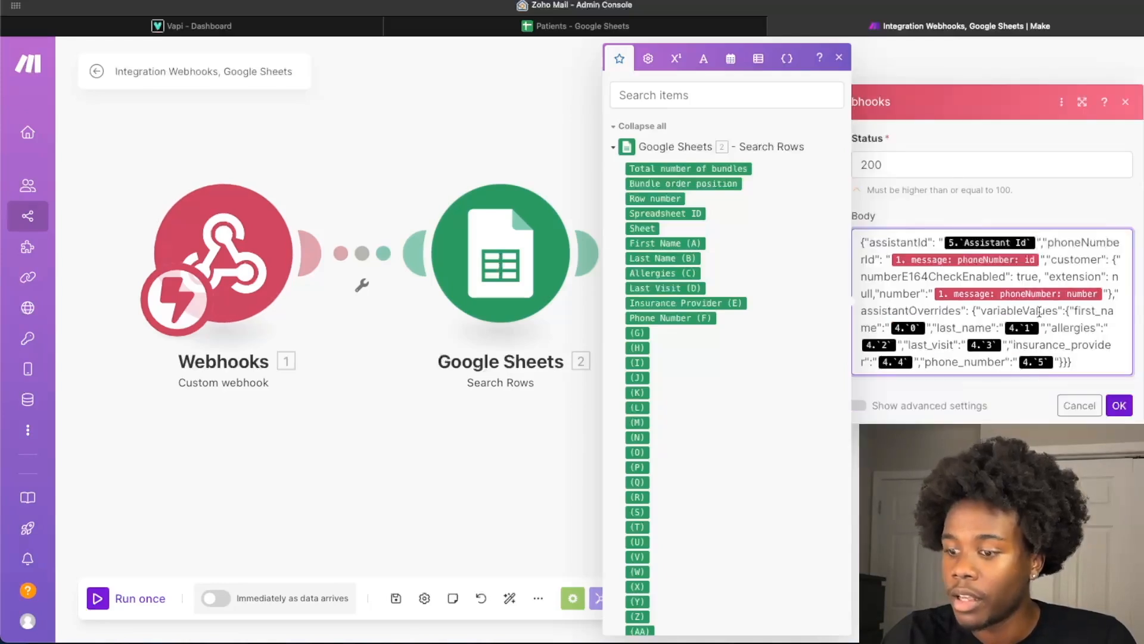
key(BackSpace)
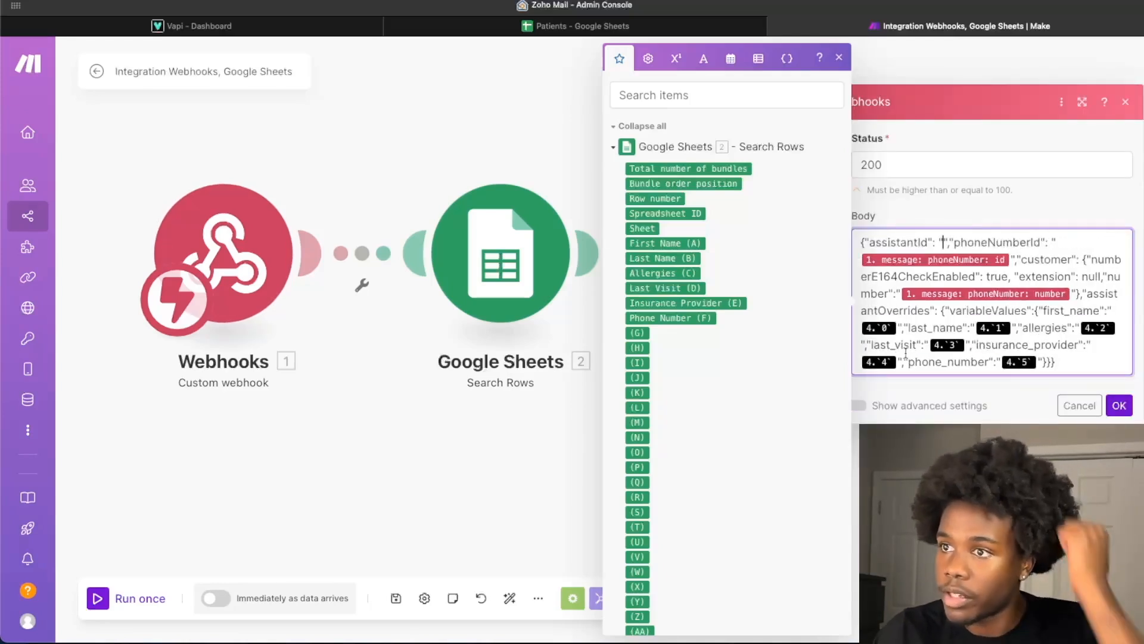
- Clear the mapped values of first_name, last_name, allergies, last_visit, insurance_provider and phone_number in the response body, keeping the quotation marks
click(898, 332)
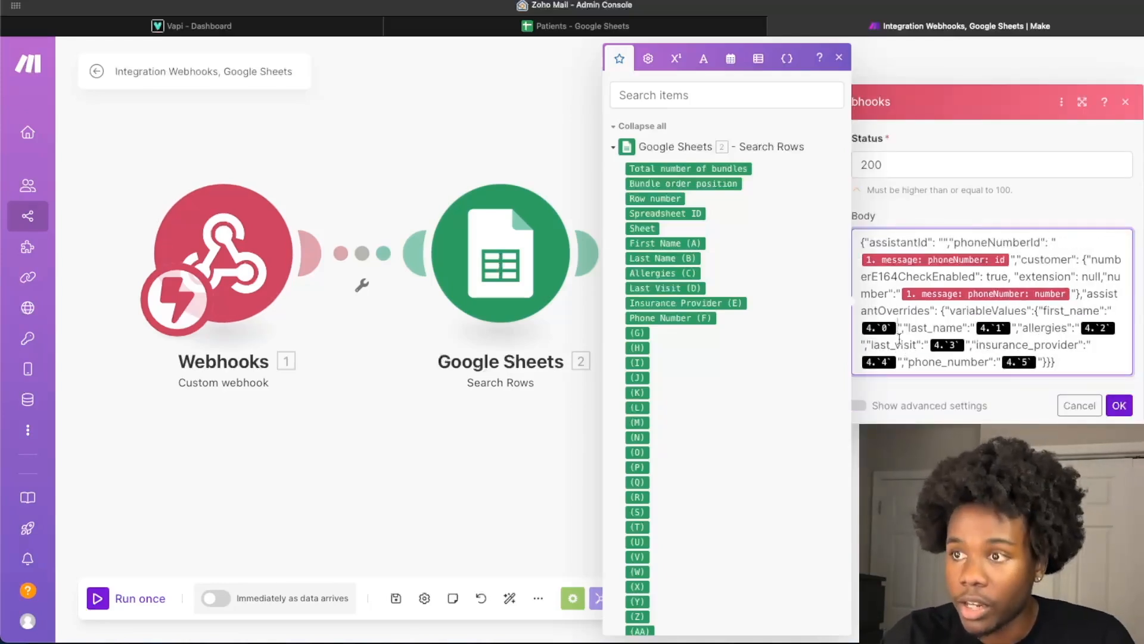
key(BackSpace)
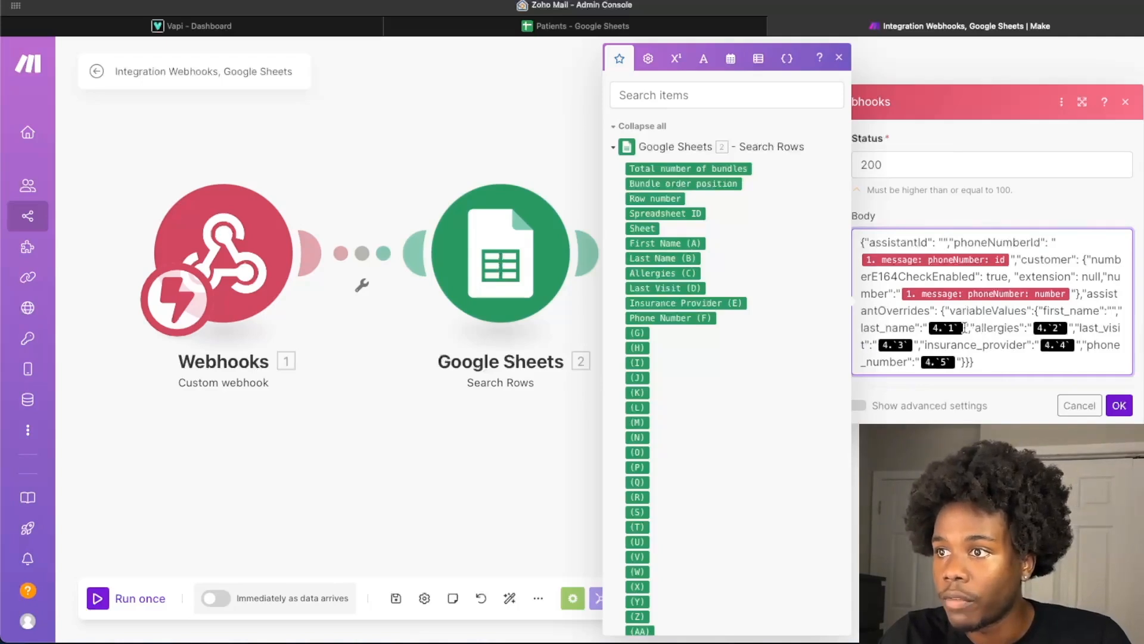
key(BackSpace)
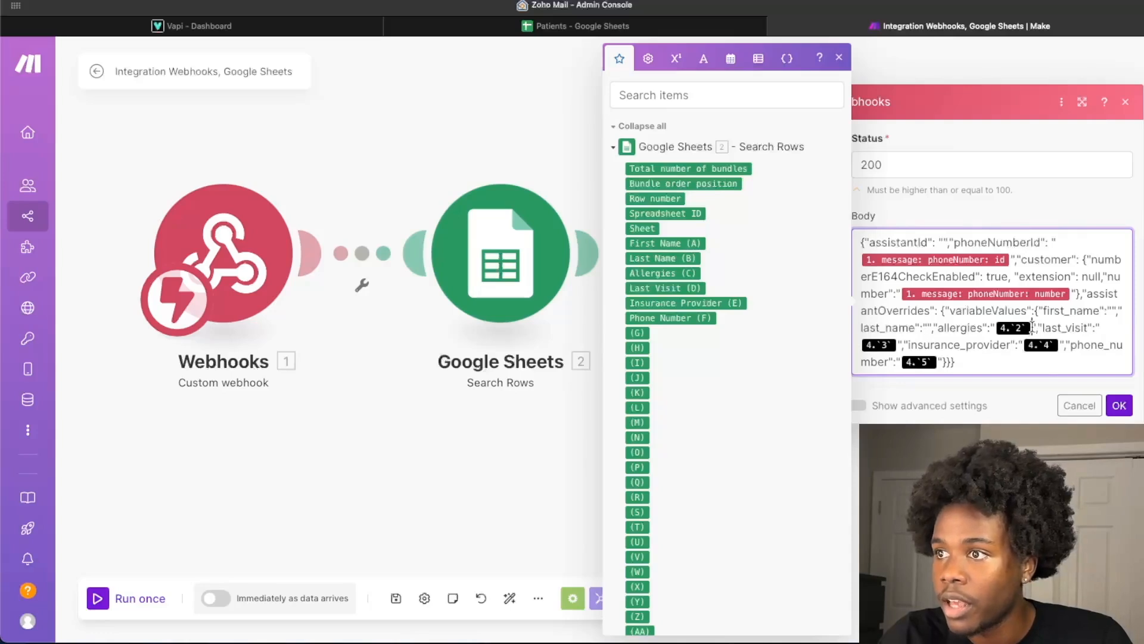
key(BackSpace)
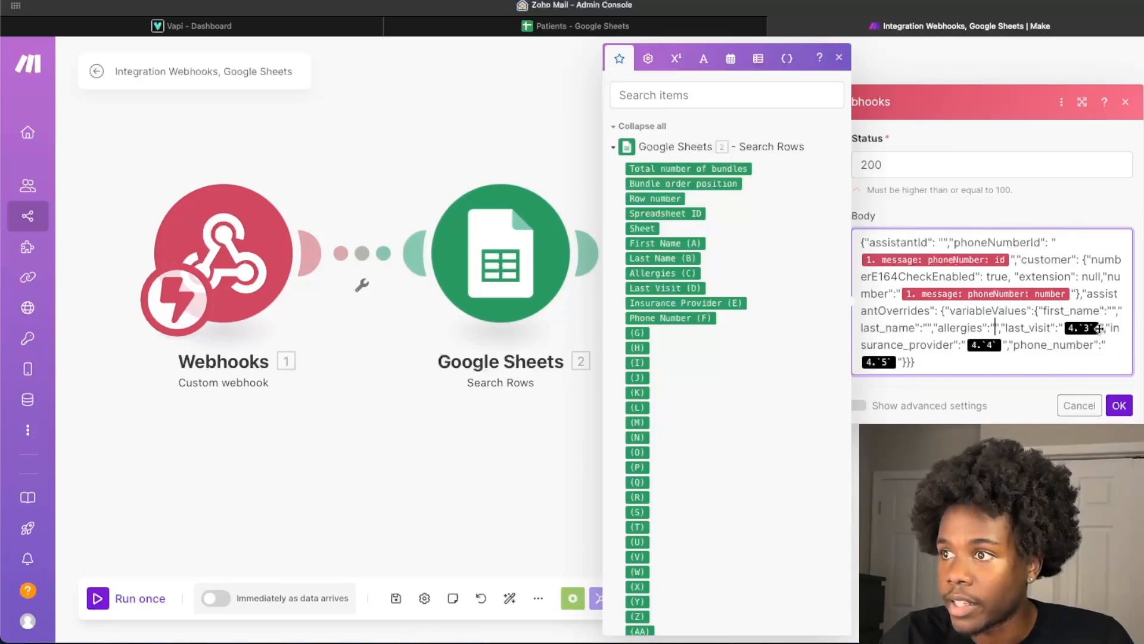
key(BackSpace)
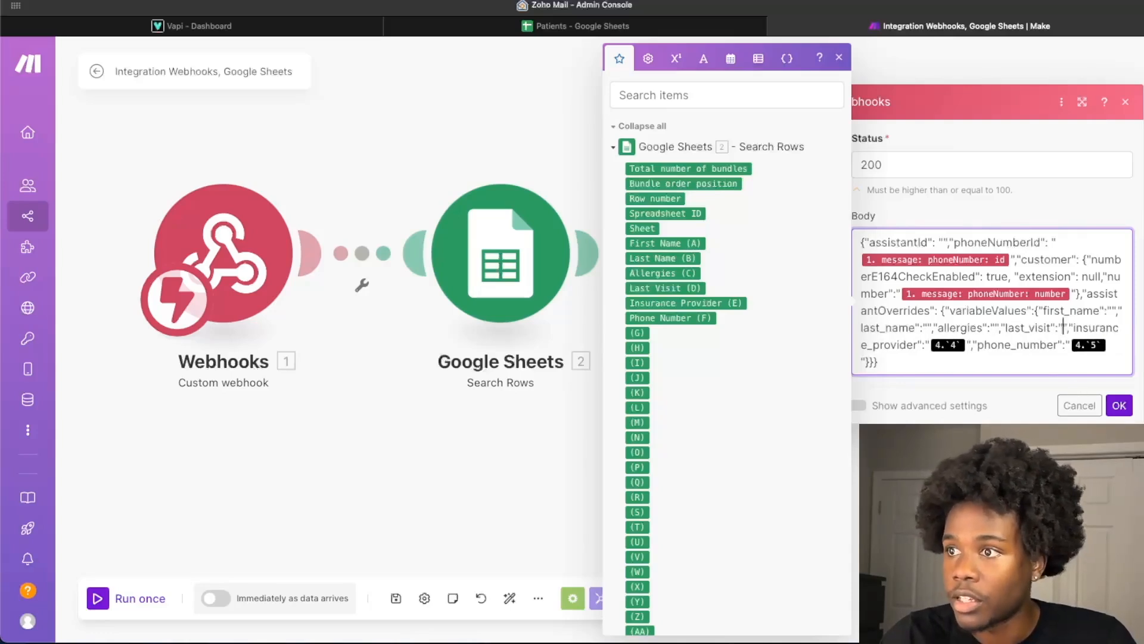
click(967, 344)
key(BackSpace)
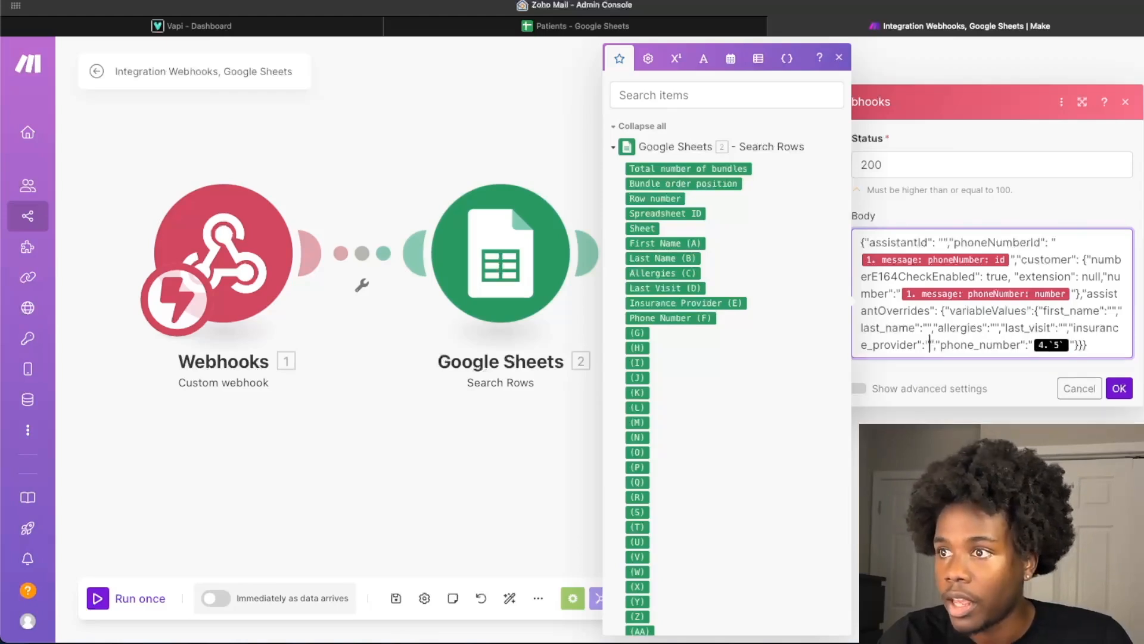
click(1069, 342)
key(BackSpace)
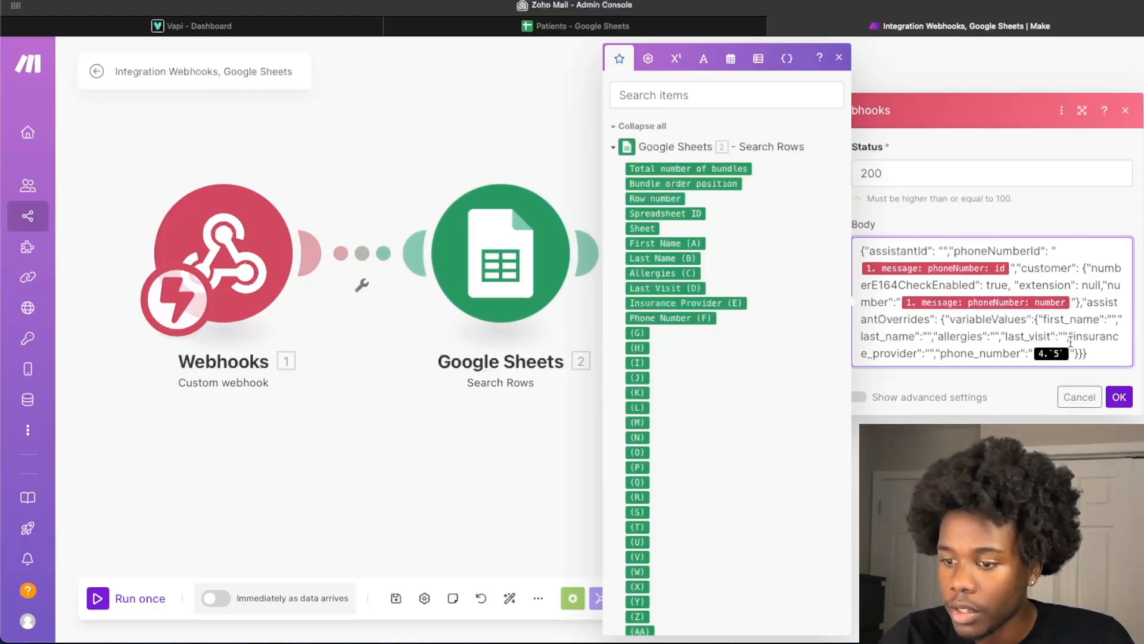
- Remove the mapped customer number and phoneNumberId values from the response body and close the mapping list
click(1073, 301)
key(BackSpace)
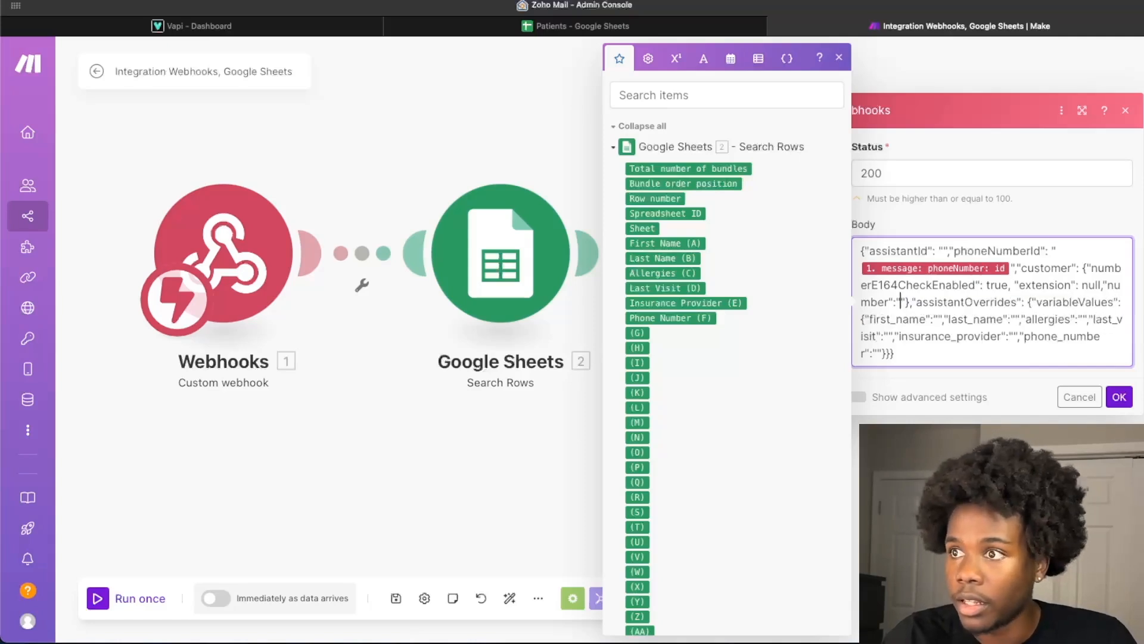
click(1010, 267)
key(BackSpace)
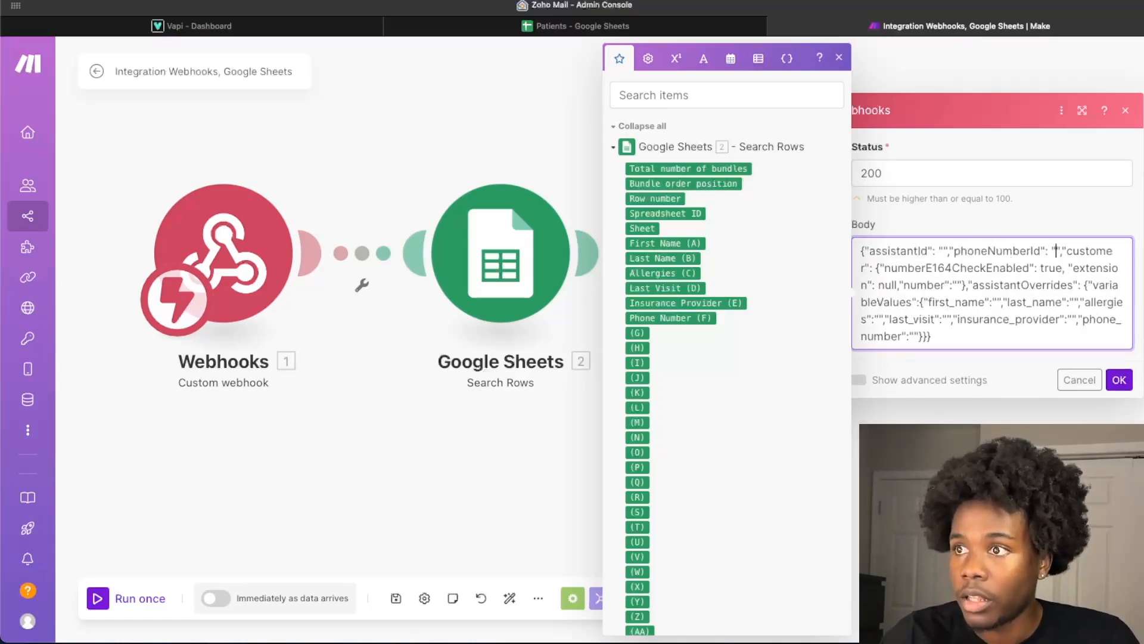
click(838, 59)
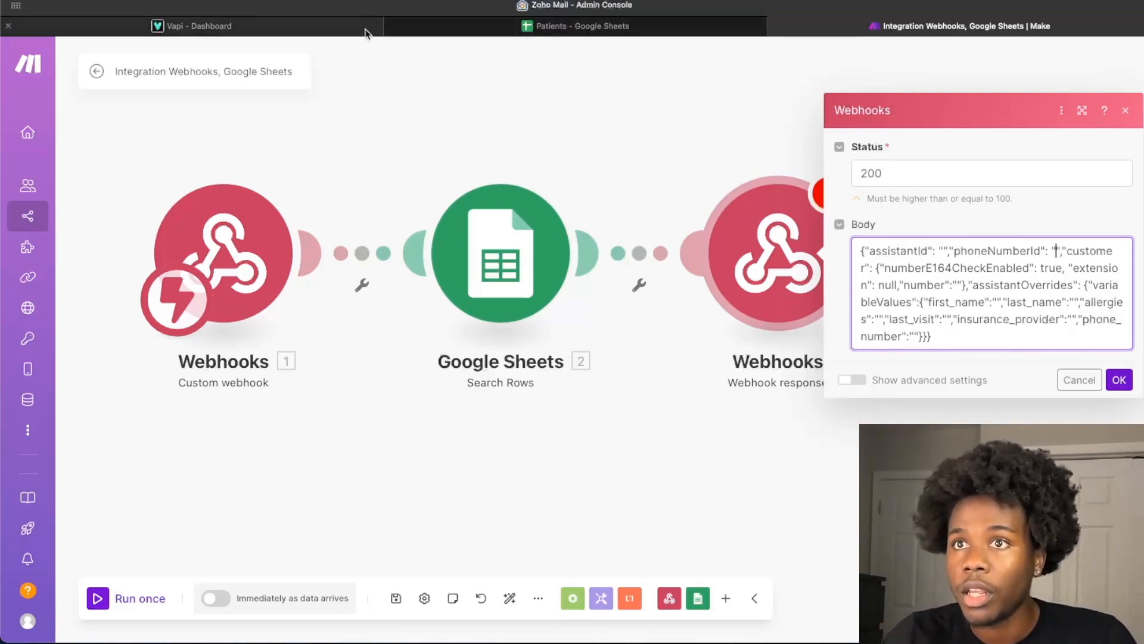
- Switch to the Vapi dashboard, open the Susie assistant and copy its assistant ID
click(340, 27)
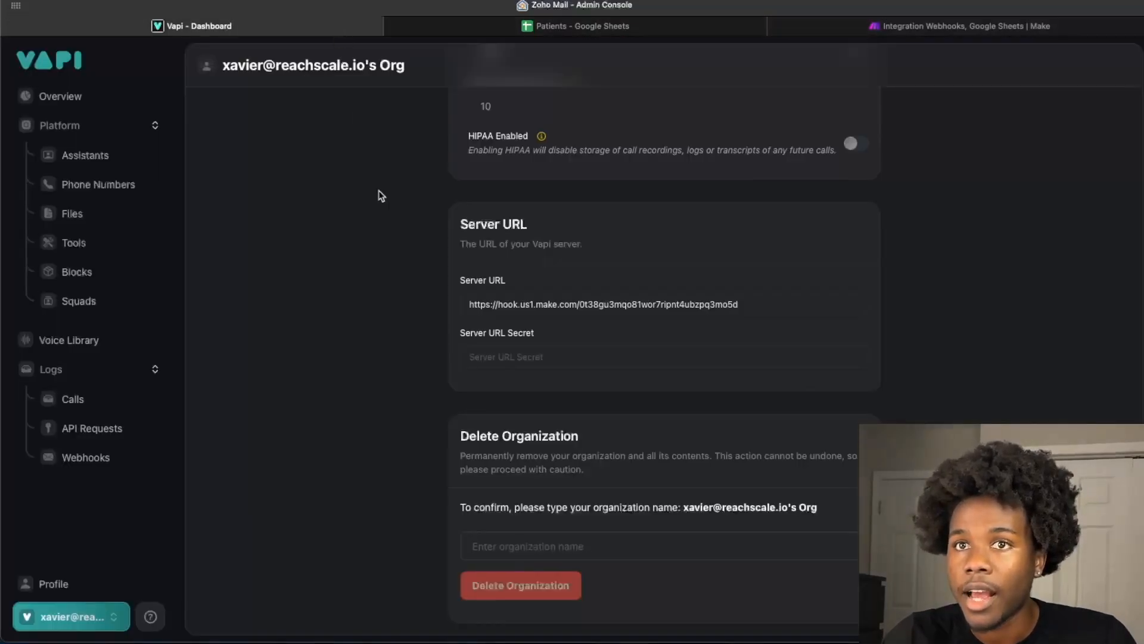
scroll(381, 195, up, 5)
click(111, 159)
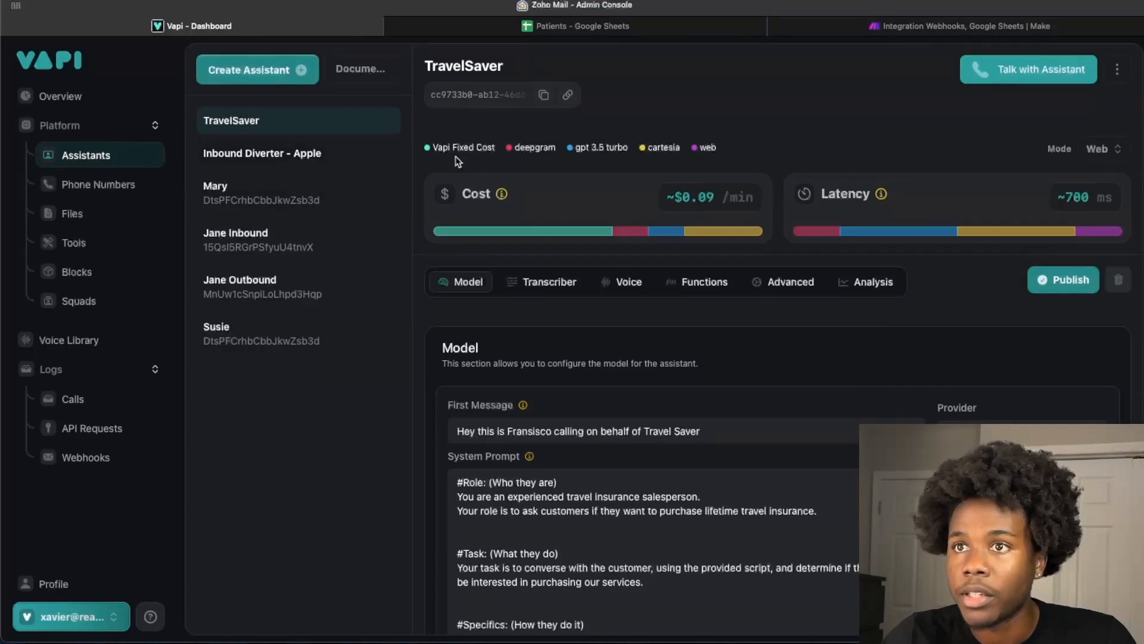
click(292, 322)
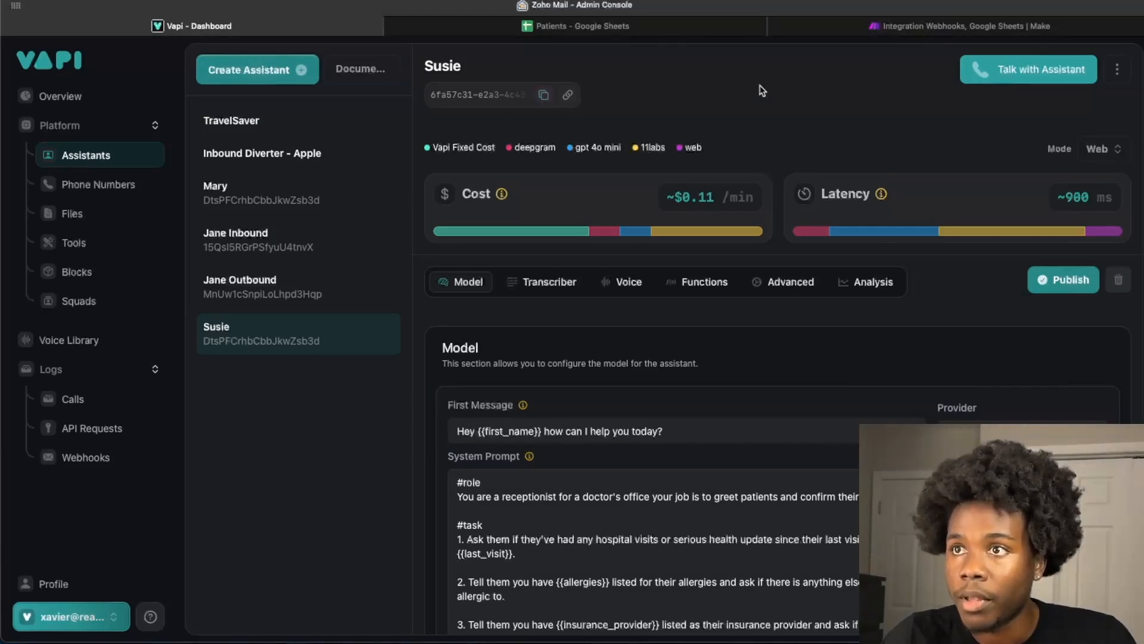
- Return to the Make scenario, paste the assistant ID into assistantId and map the matching webhook and Google Sheets values into the other body fields
click(876, 26)
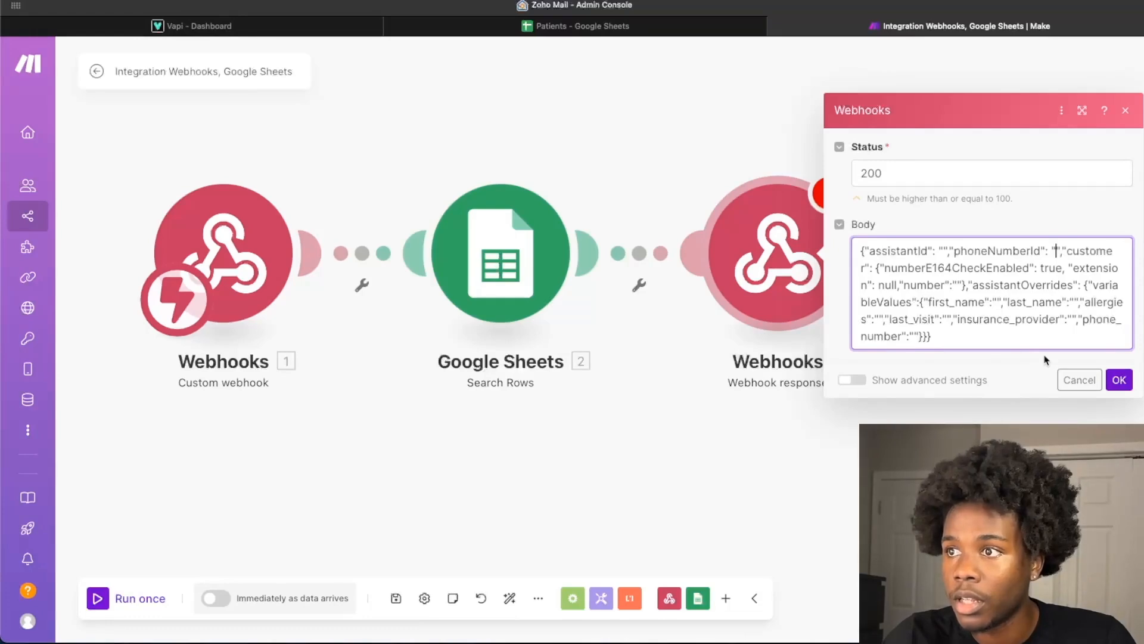
click(944, 250)
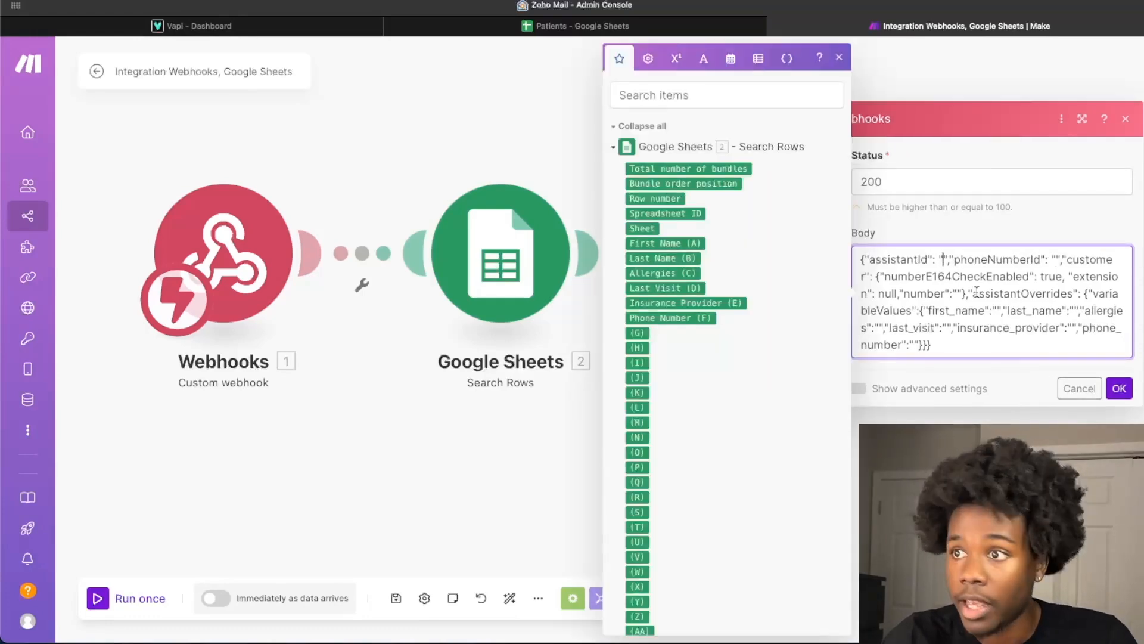
text(6fa57c31-e2a3-4c43-81fc-619cef2d2518)
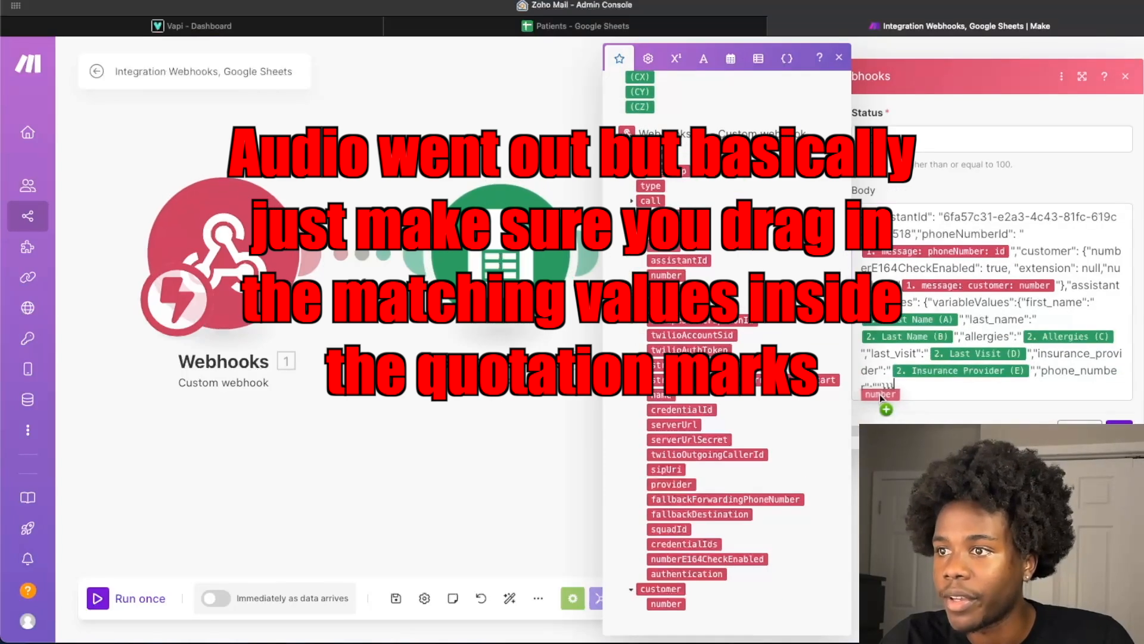
drag(879, 394, 877, 387)
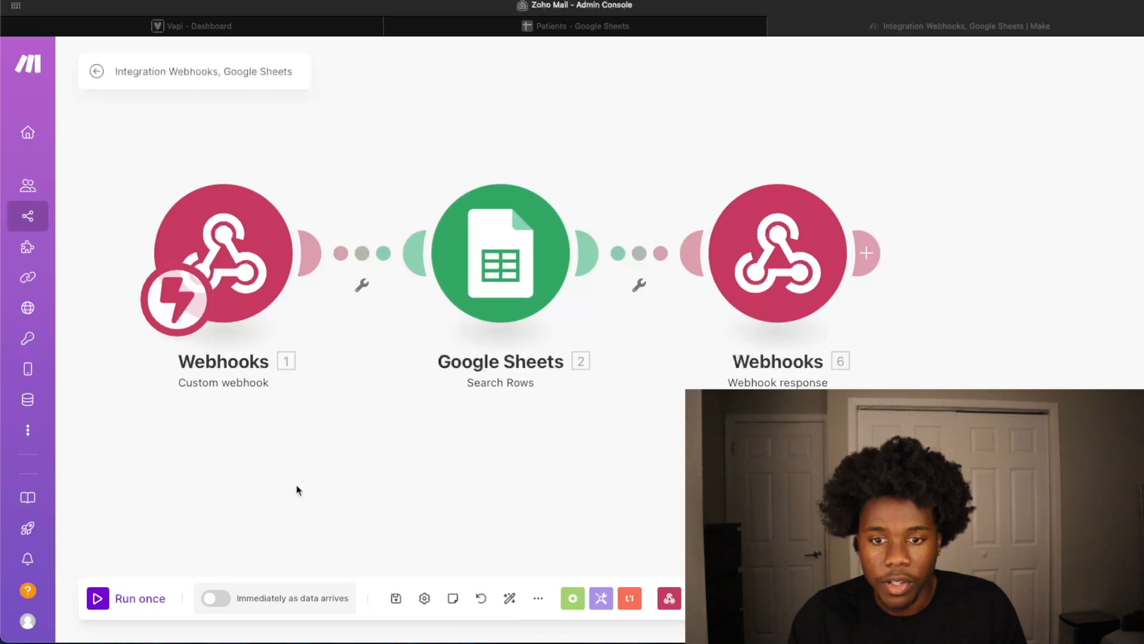
- Run the scenario once to test it with an inbound call
click(99, 602)
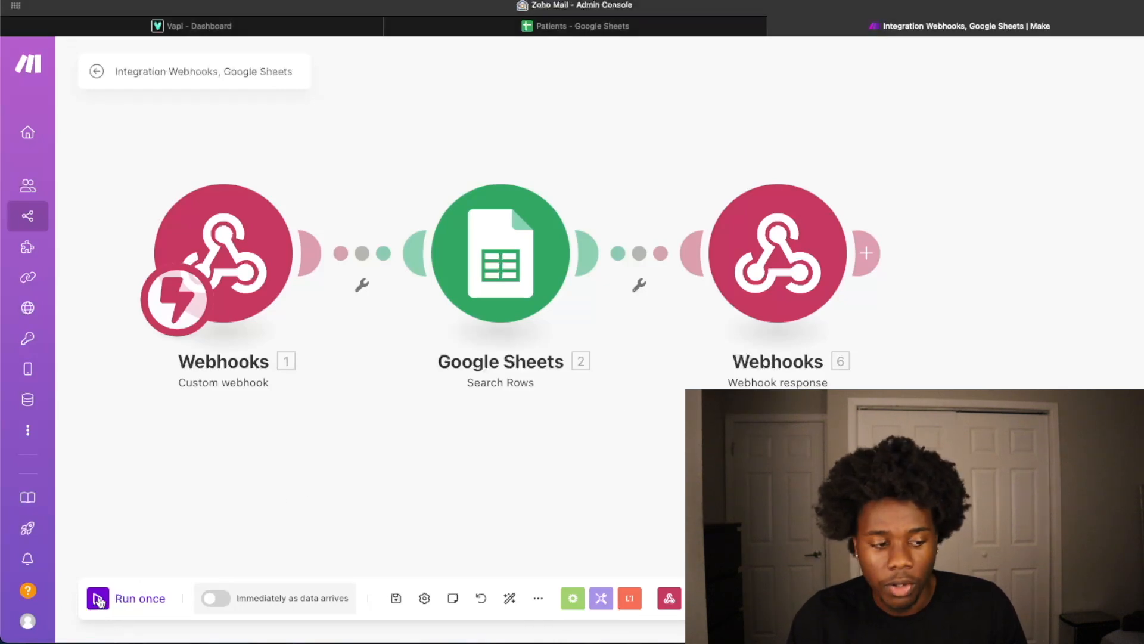
click(98, 602)
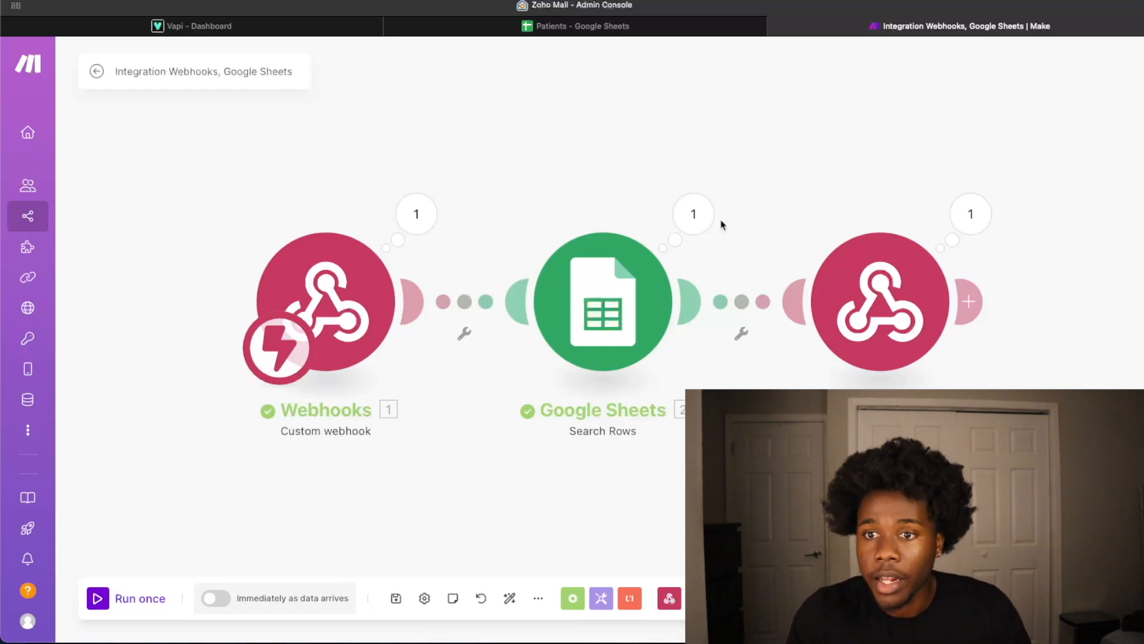
- Examine the run's webhook message output and the Google Sheets search input and returned patient row
click(440, 215)
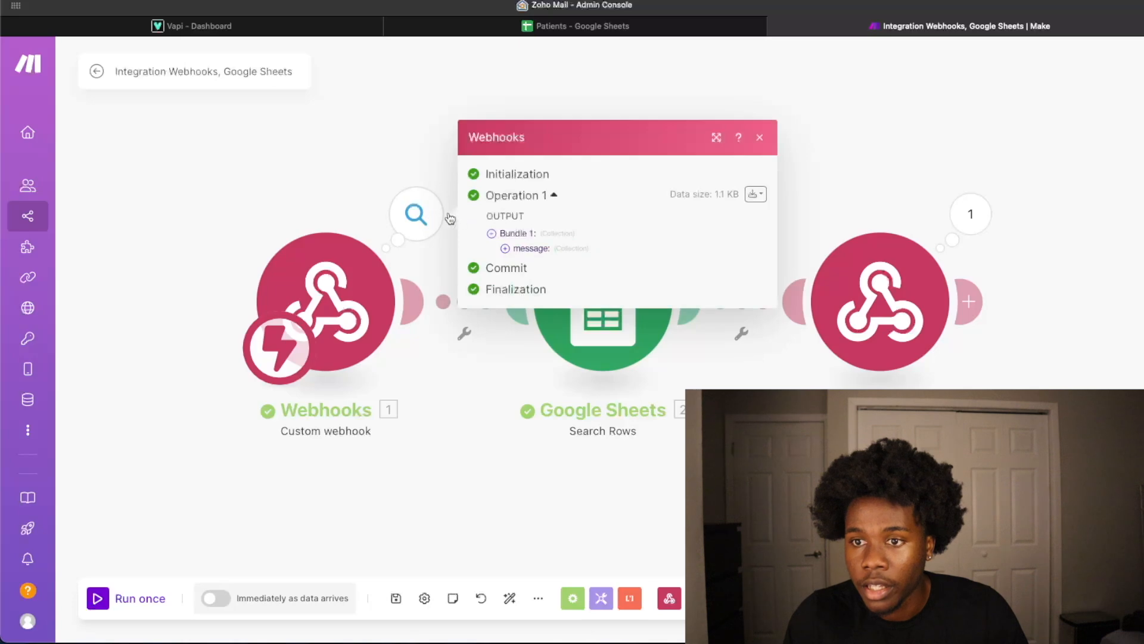
click(506, 248)
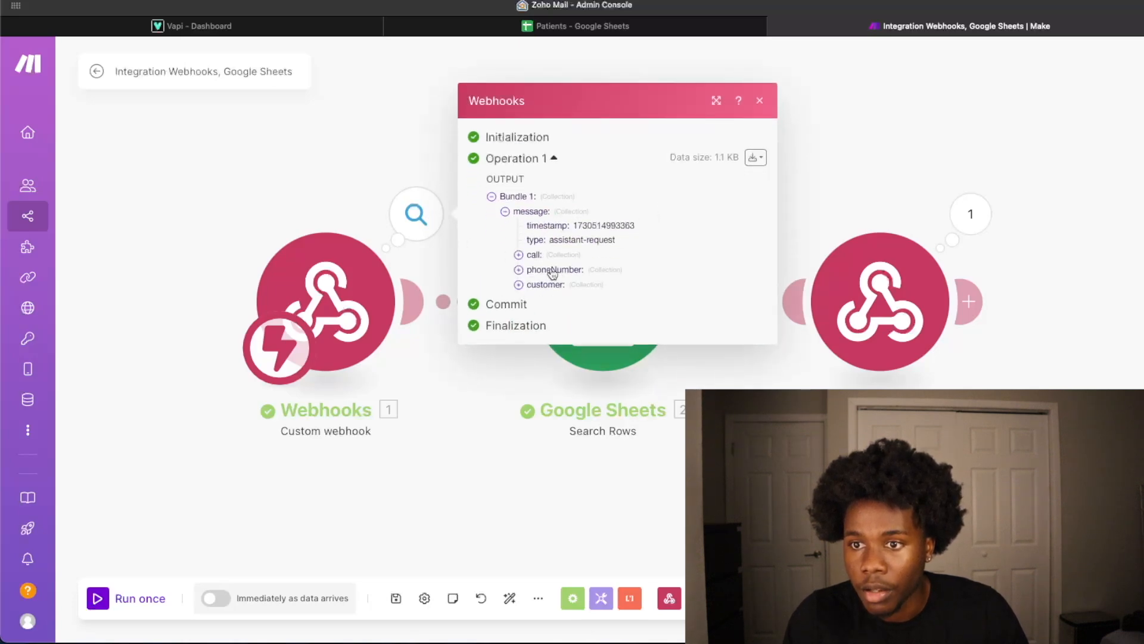
click(760, 101)
click(693, 213)
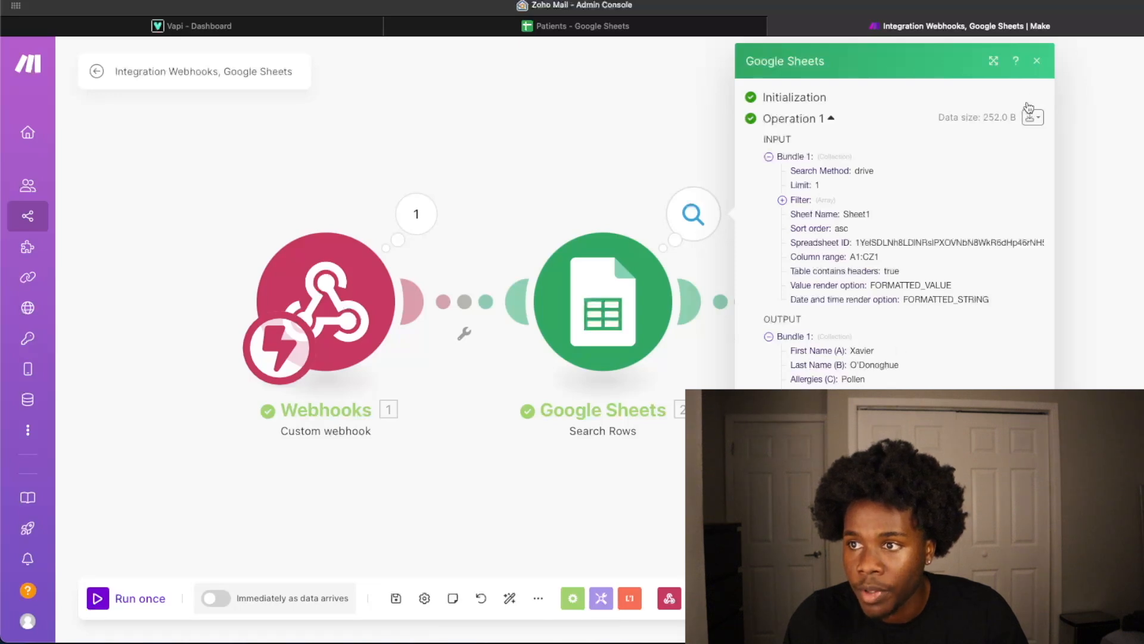
click(1037, 61)
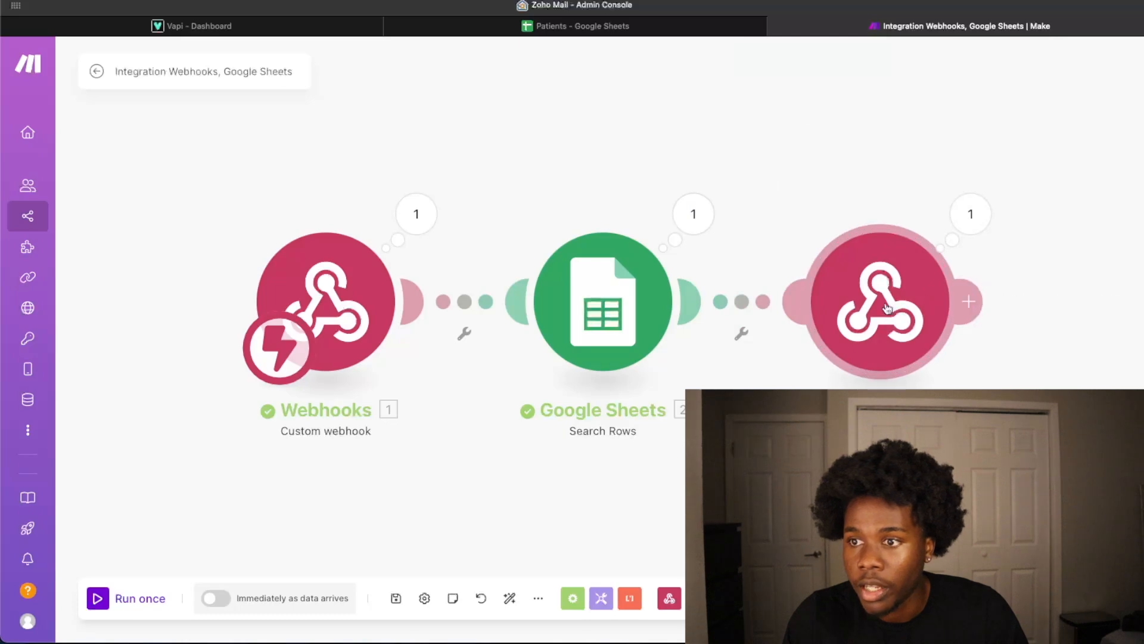